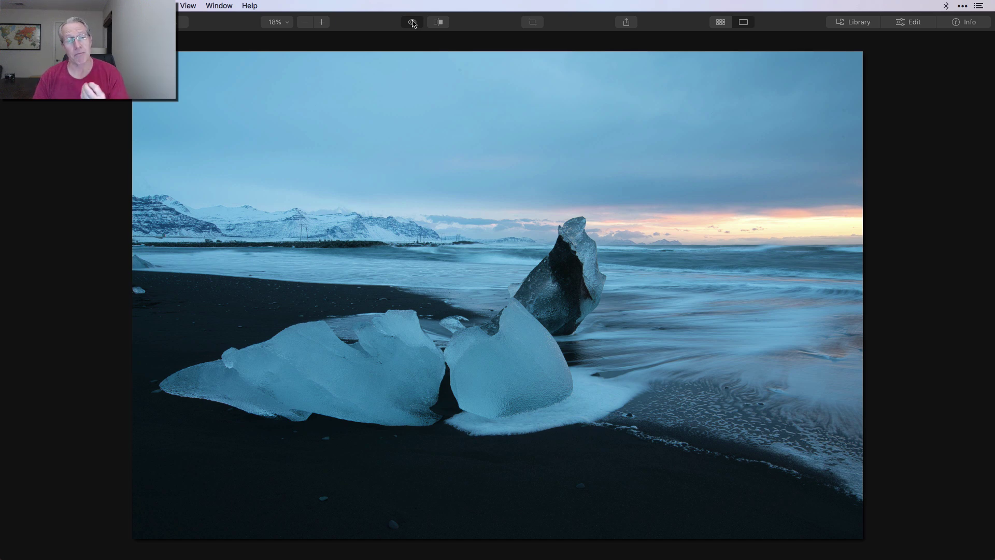
# - Preview the finished vivid edit of the iceberg beach photo for comparison
pyautogui.click(413, 23)
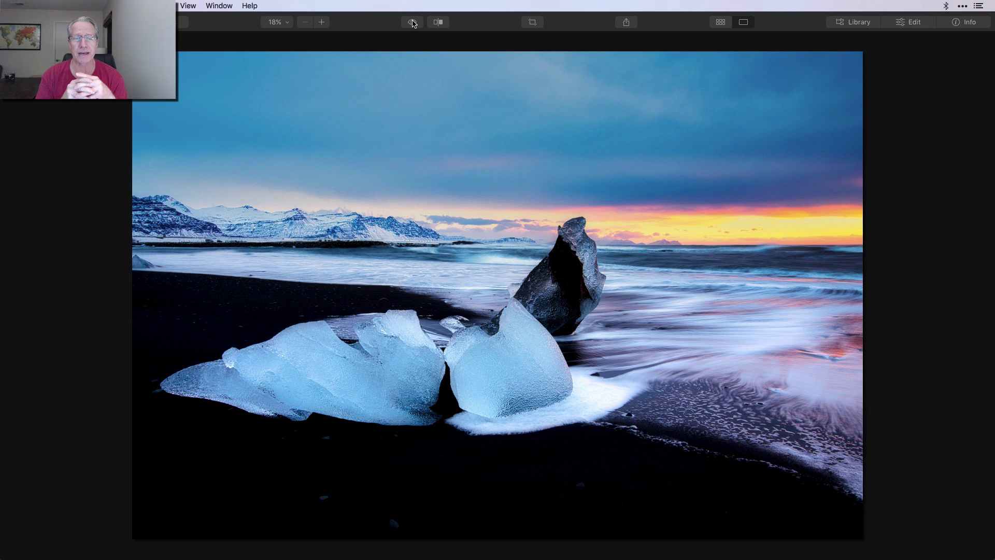
# - Set Light to Smart Contrast 26, Highlights -9 and Whites 18, then compare with the original
pyautogui.click(413, 24)
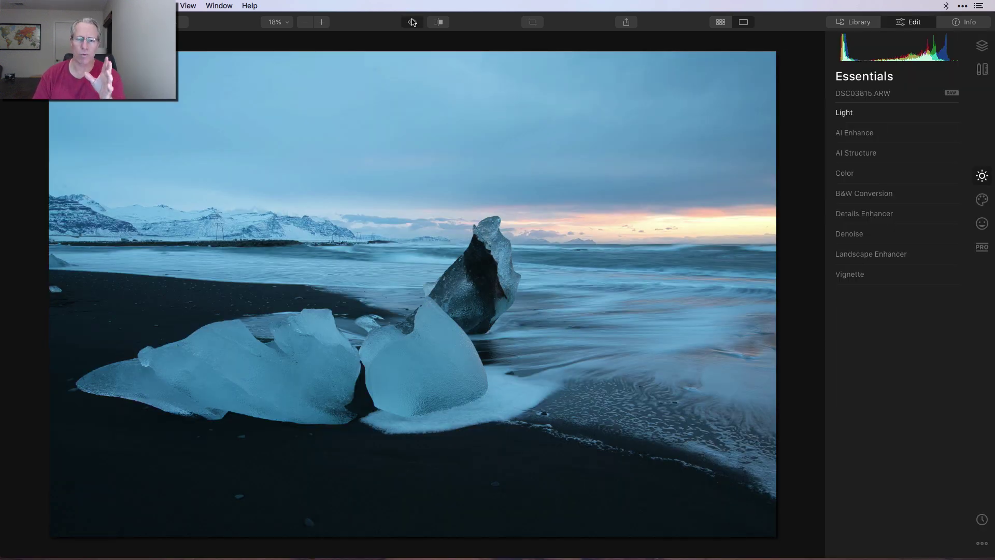
pyautogui.click(413, 22)
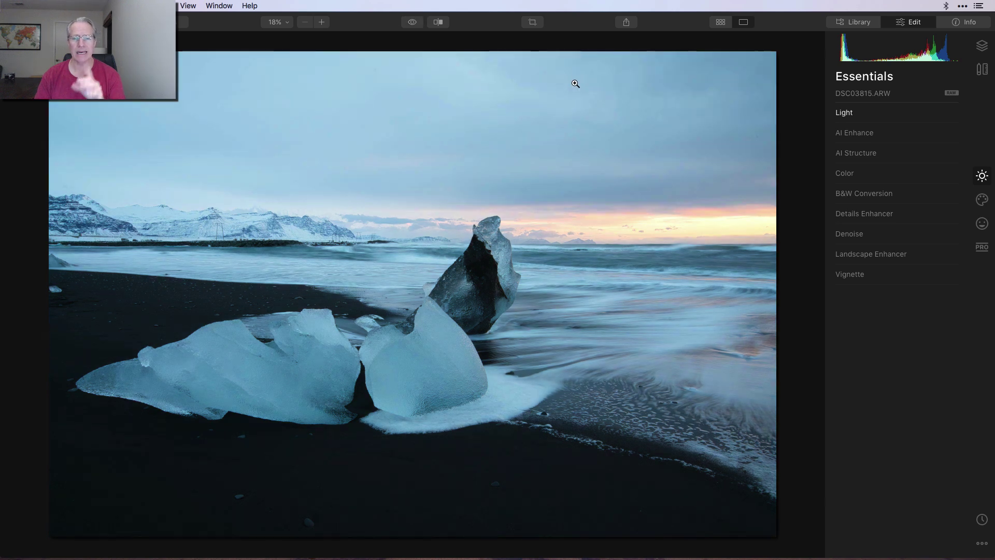
pyautogui.click(891, 114)
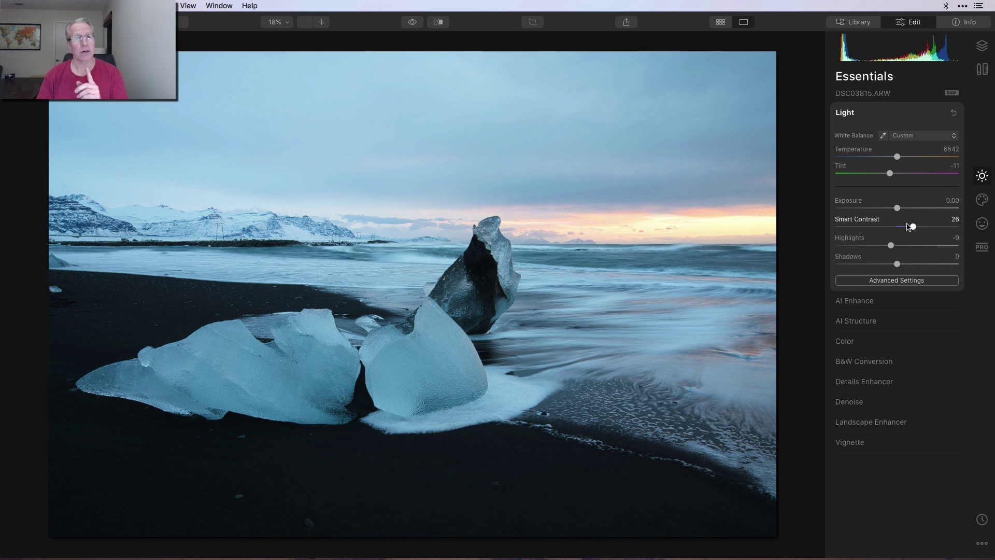
pyautogui.click(900, 280)
pyautogui.moveTo(898, 328); pyautogui.dragTo(907, 329)
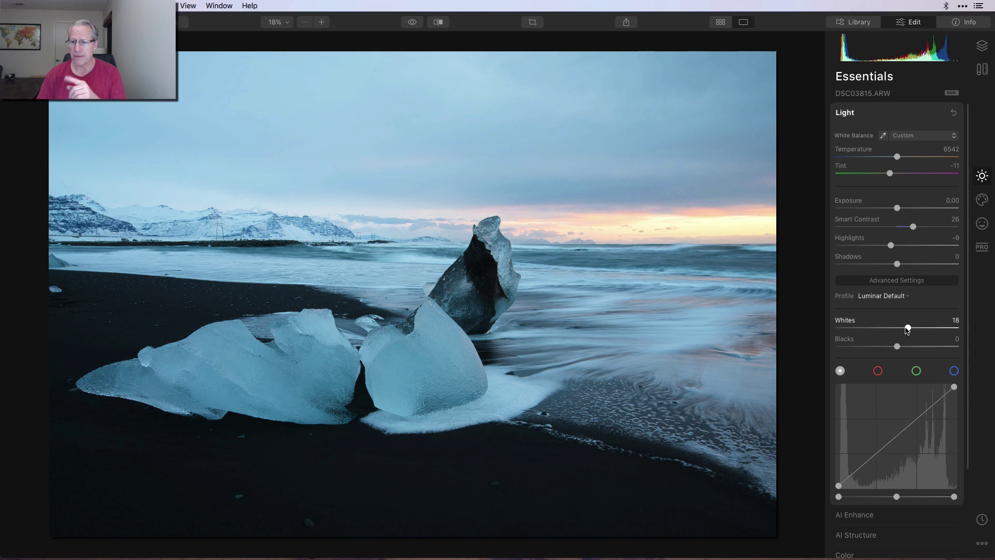
pyautogui.click(901, 280)
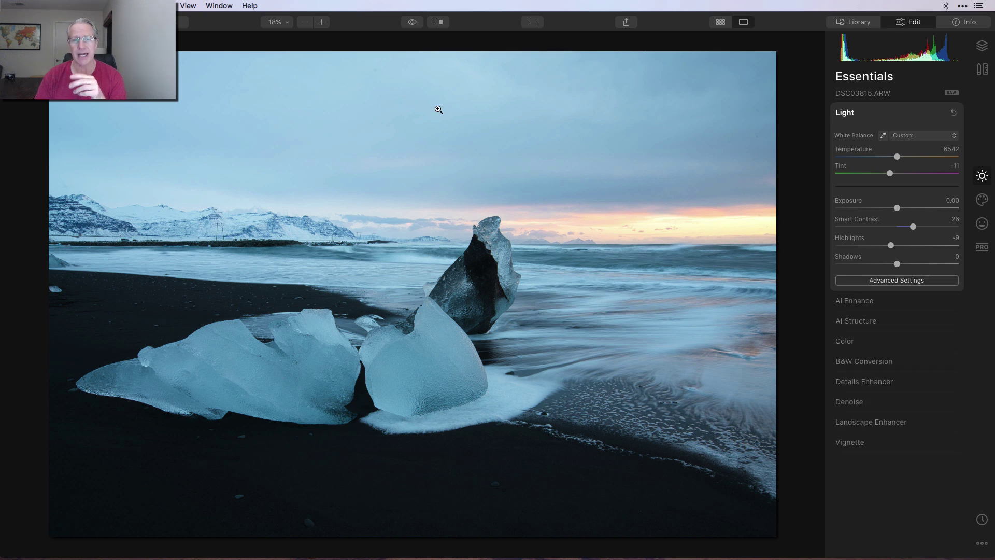
pyautogui.click(412, 22)
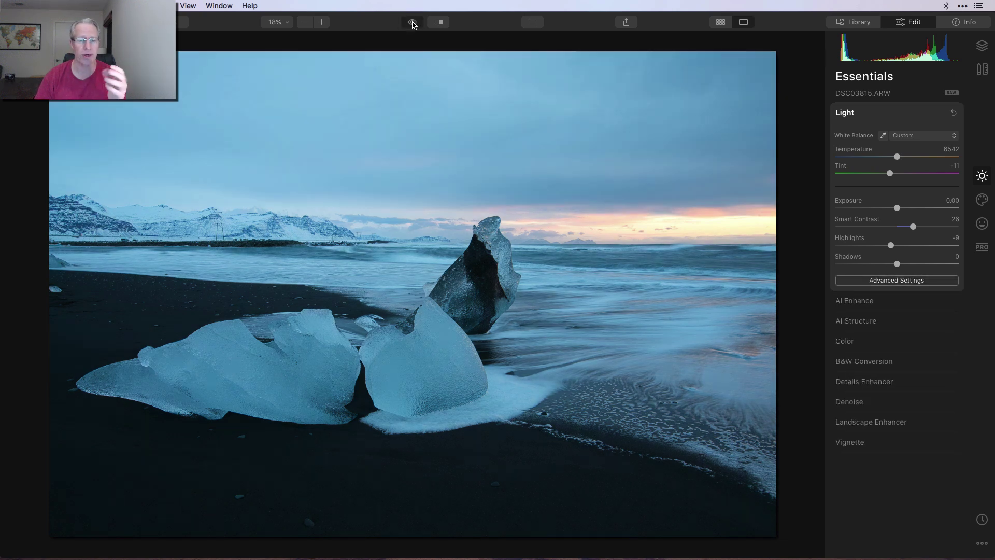
pyautogui.click(413, 22)
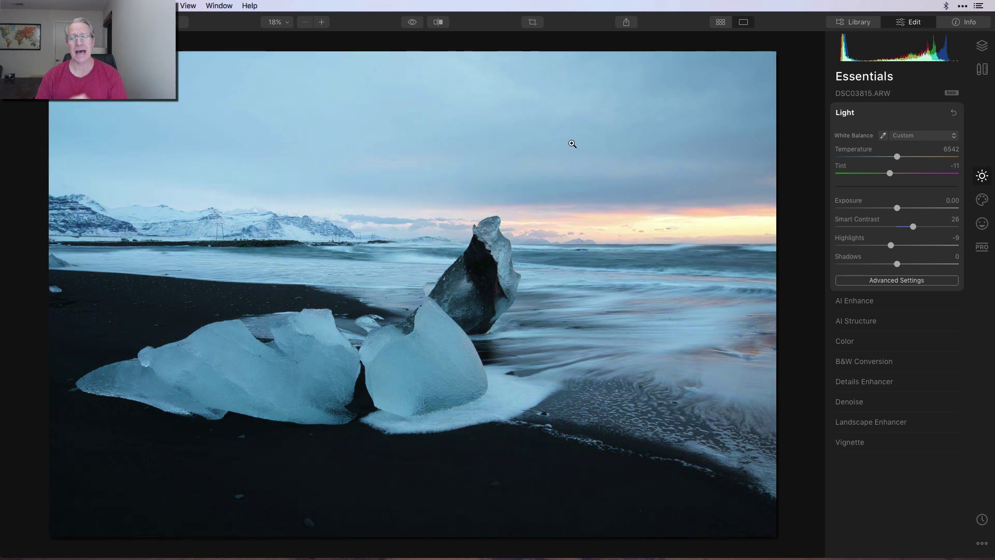
# - Turn on AI Enhance with AI Accent 42 and AI Sky Enhancer 41, toggling it to compare
pyautogui.click(853, 300)
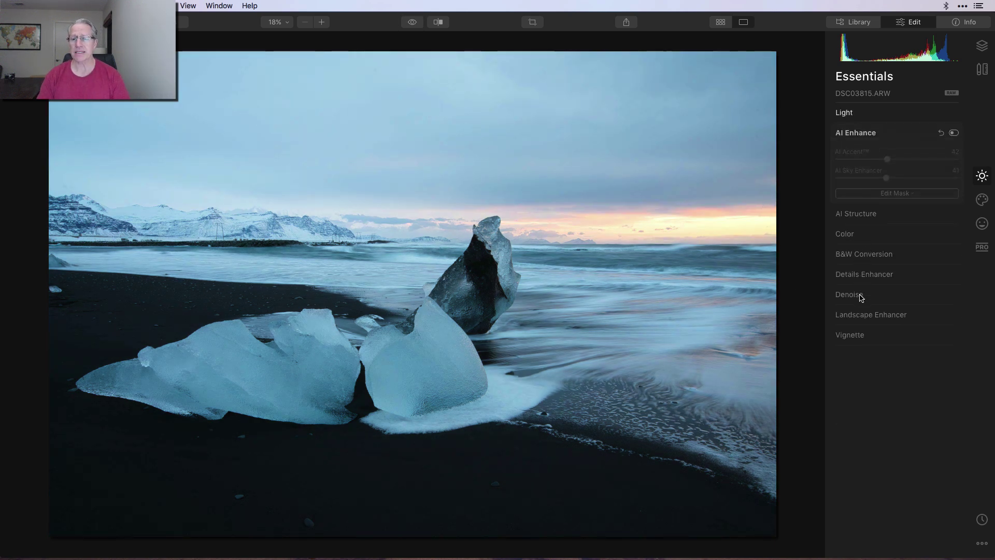
pyautogui.click(955, 133)
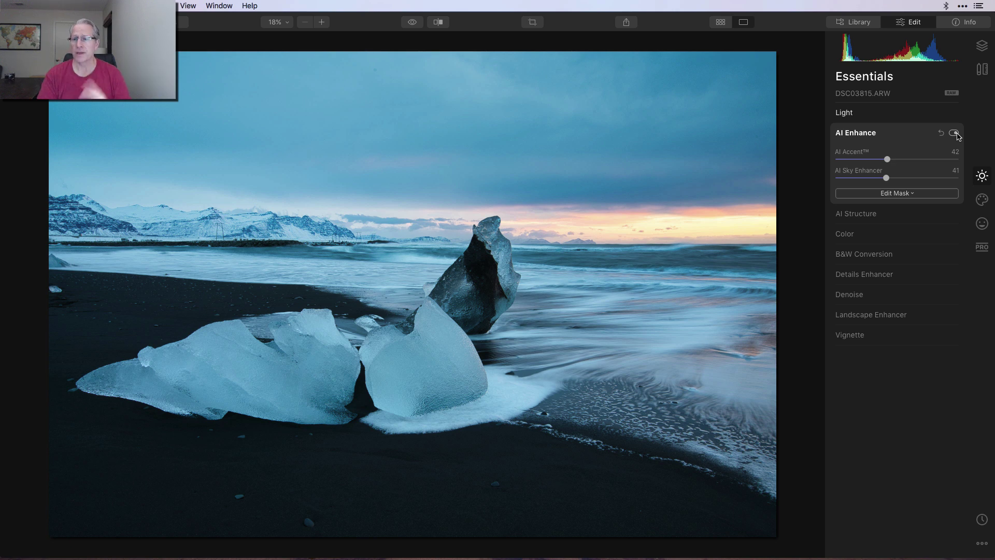
pyautogui.click(954, 134)
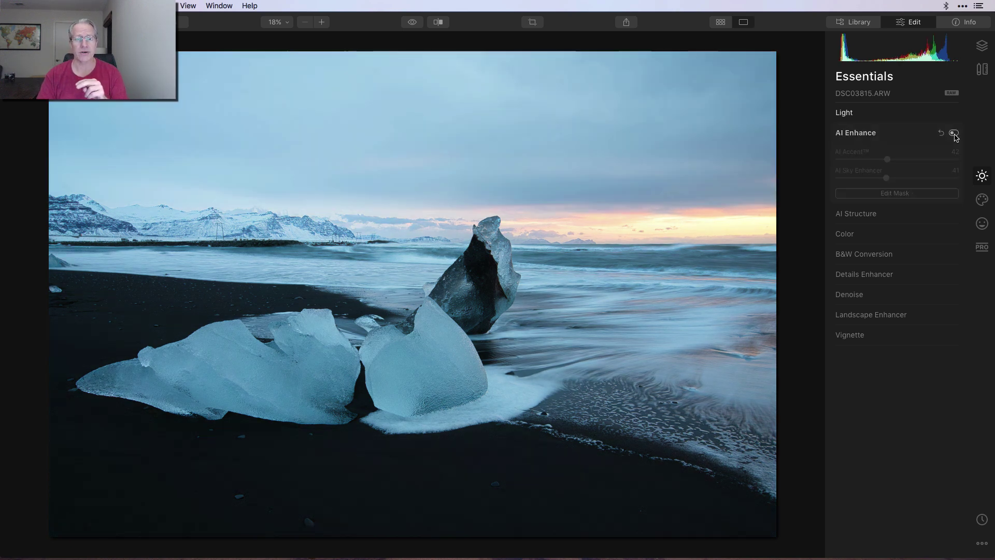
pyautogui.click(955, 133)
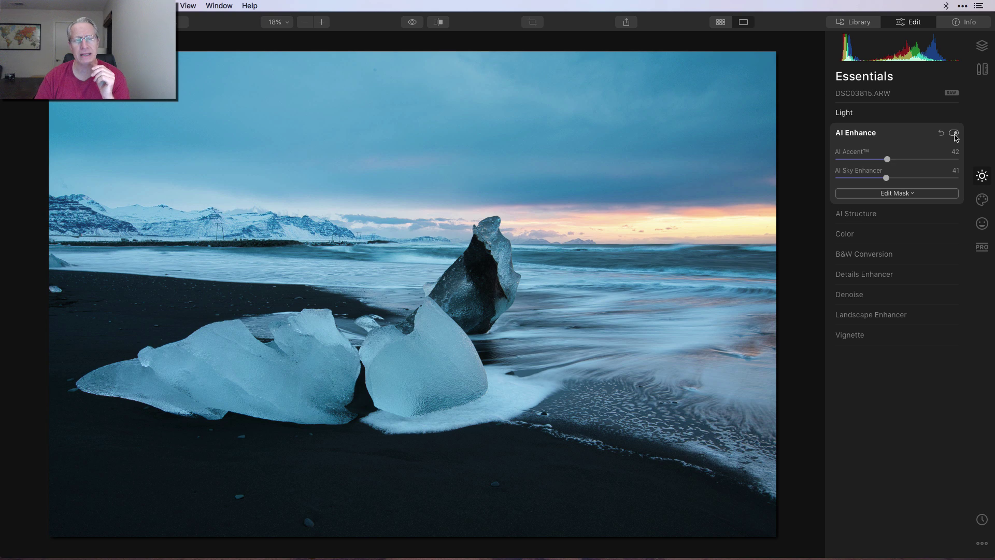
# - Enable Color with Saturation -13 and Vibrance 14, toggling it off and on to compare
pyautogui.click(955, 175)
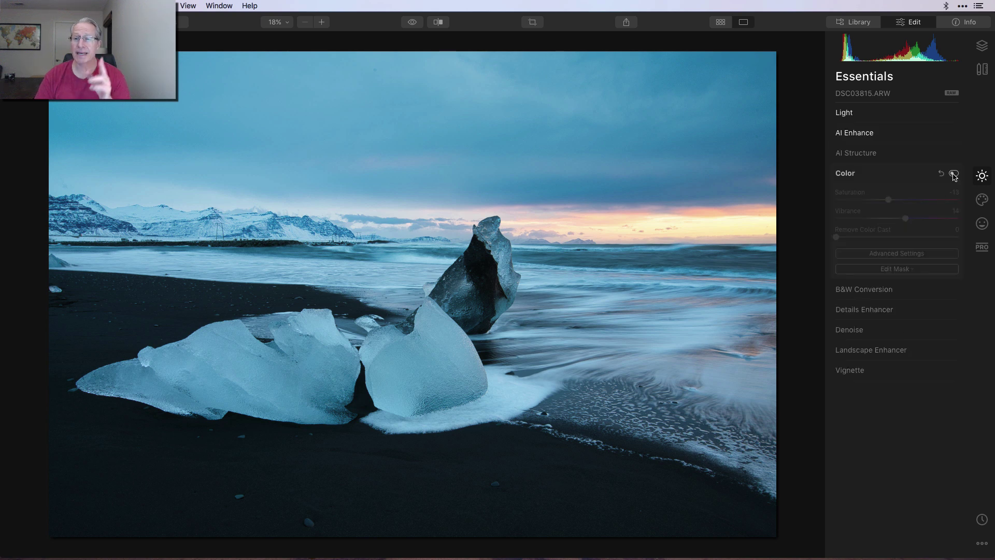
pyautogui.click(955, 174)
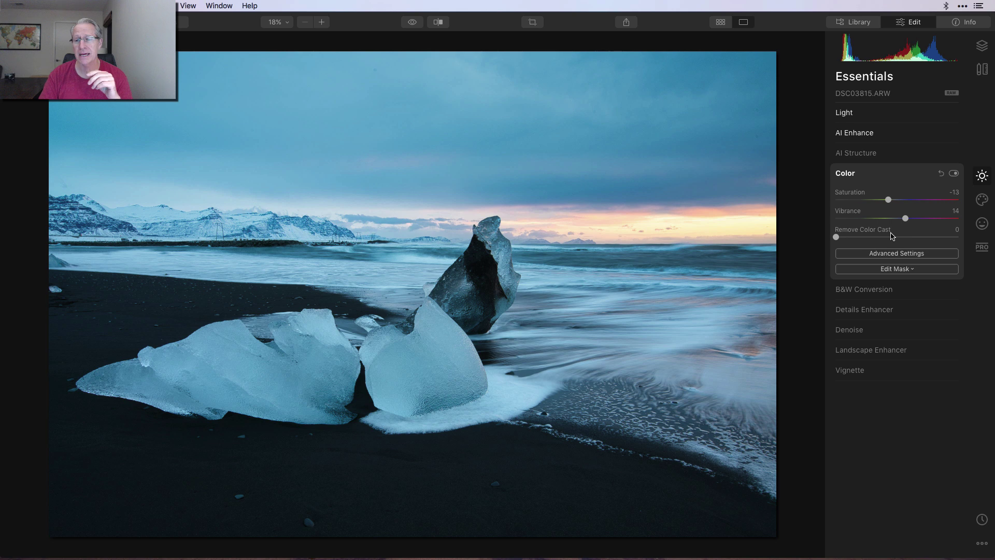
pyautogui.click(954, 174)
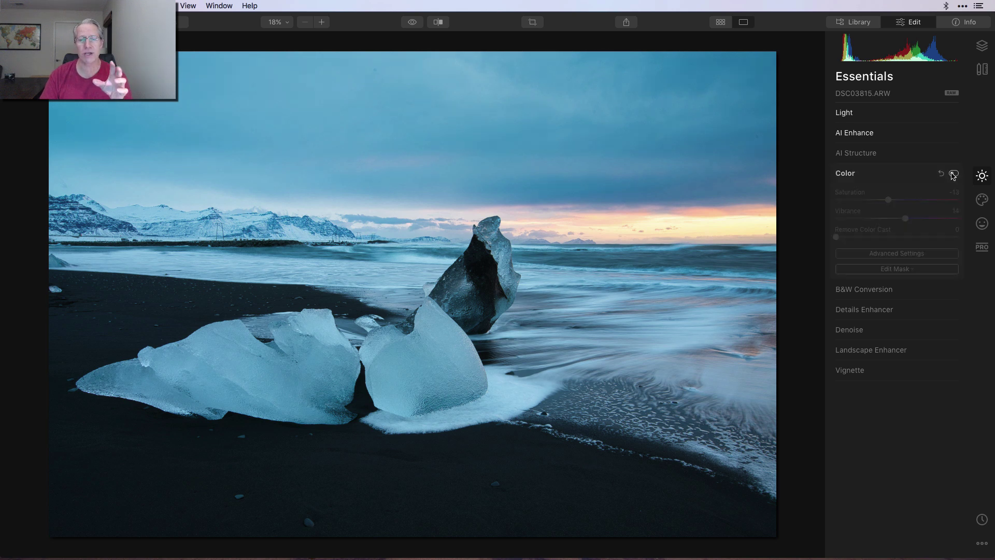
pyautogui.click(954, 174)
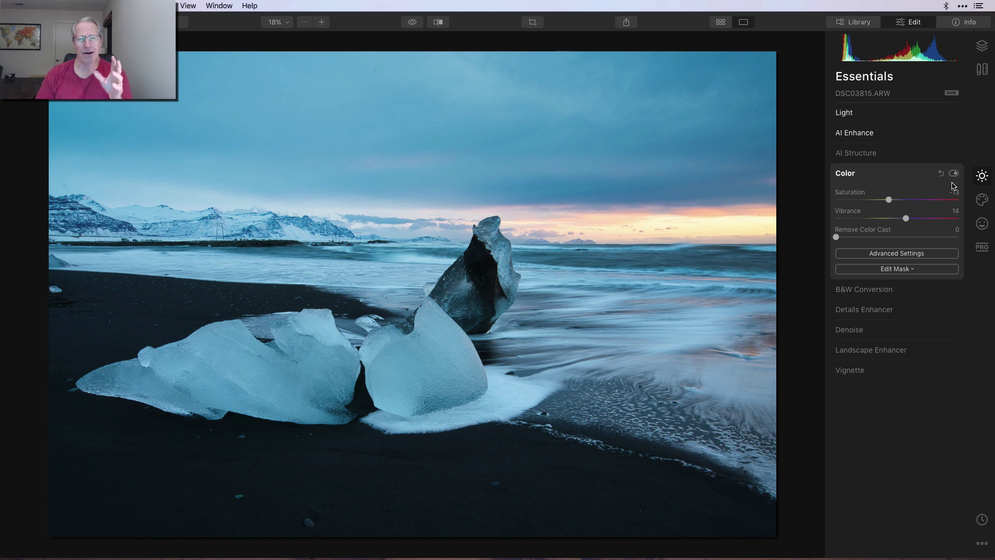
# - Enable Landscape Enhancer with Golden Hour 49 and compare against the original
pyautogui.click(897, 351)
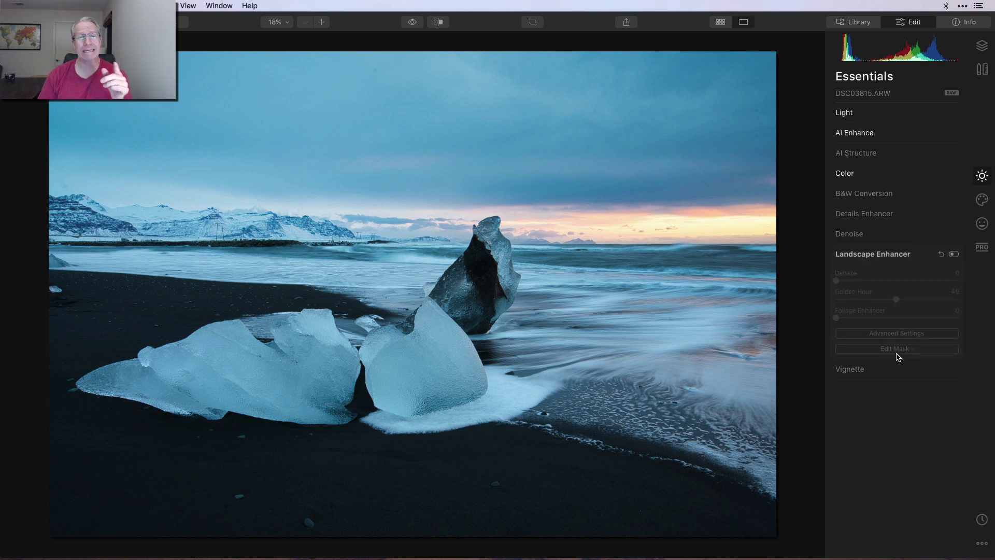
pyautogui.click(954, 254)
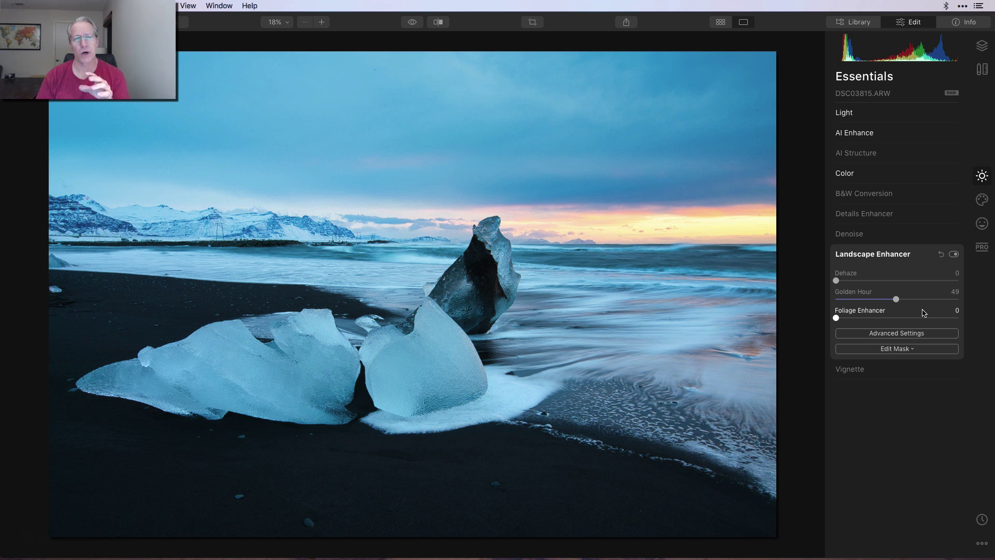
pyautogui.click(412, 23)
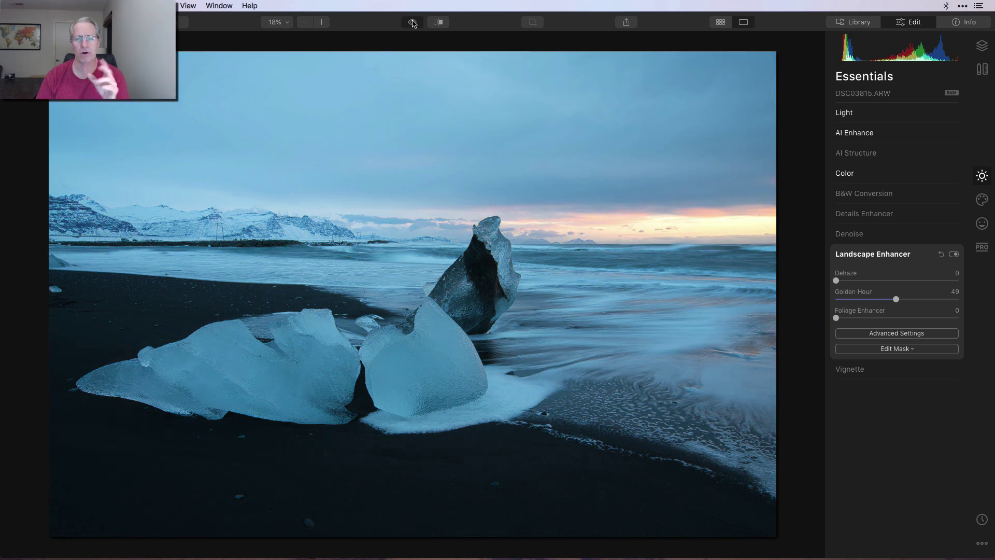
pyautogui.click(412, 22)
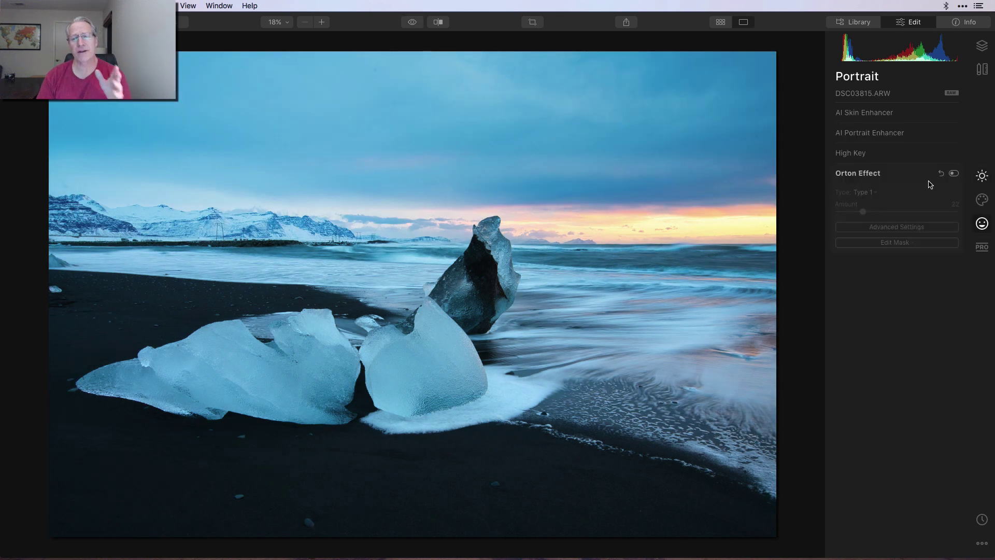
# - Turn on a Type 1 Orton Effect at Amount 22, toggling it to compare
pyautogui.click(955, 173)
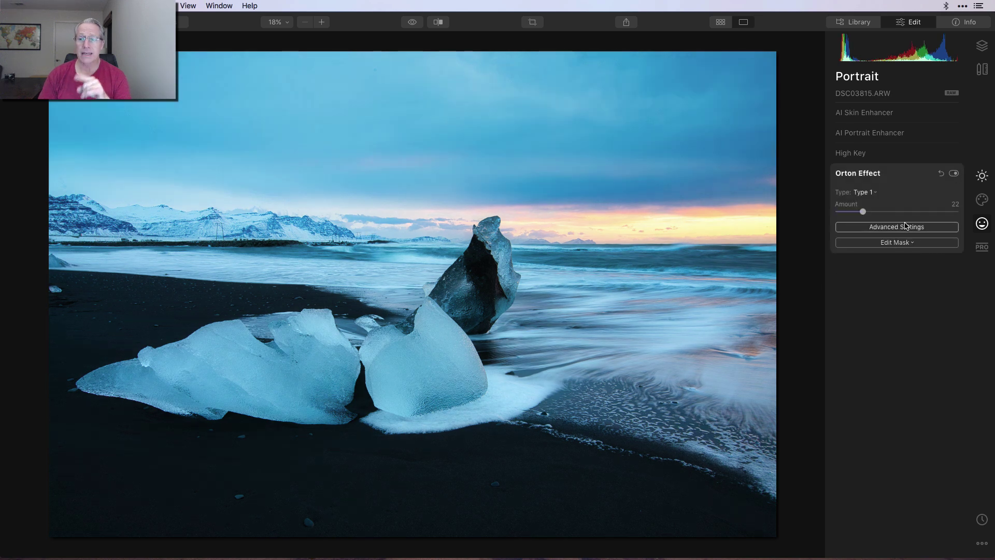
pyautogui.click(954, 173)
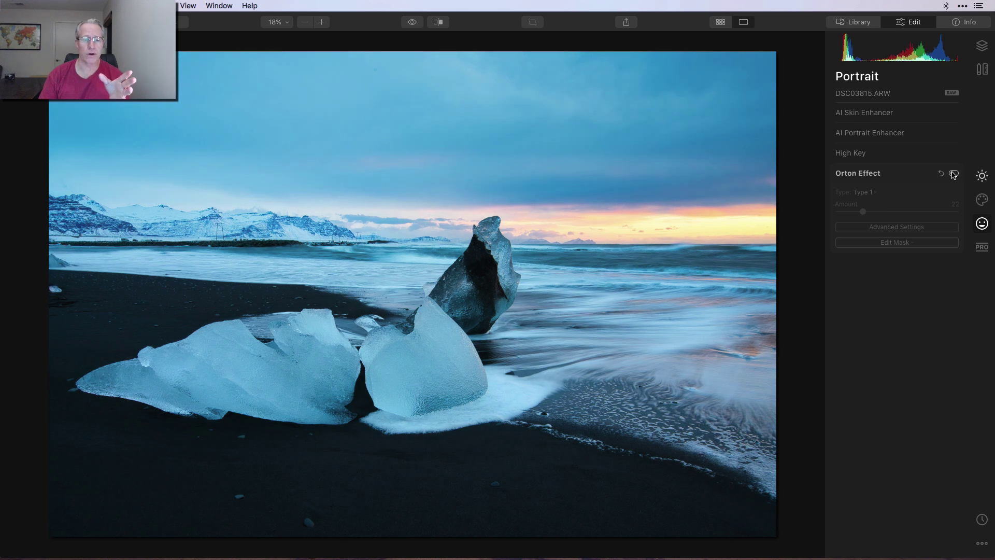
pyautogui.click(955, 173)
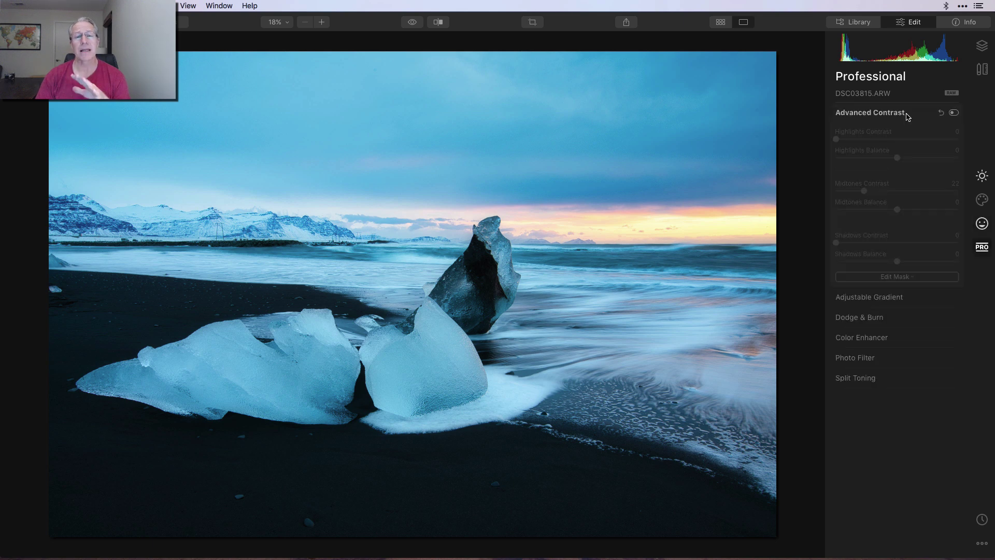
# - Enable Advanced Contrast and the Adjustable Gradient, toggling the gradient to compare the sky
pyautogui.click(953, 115)
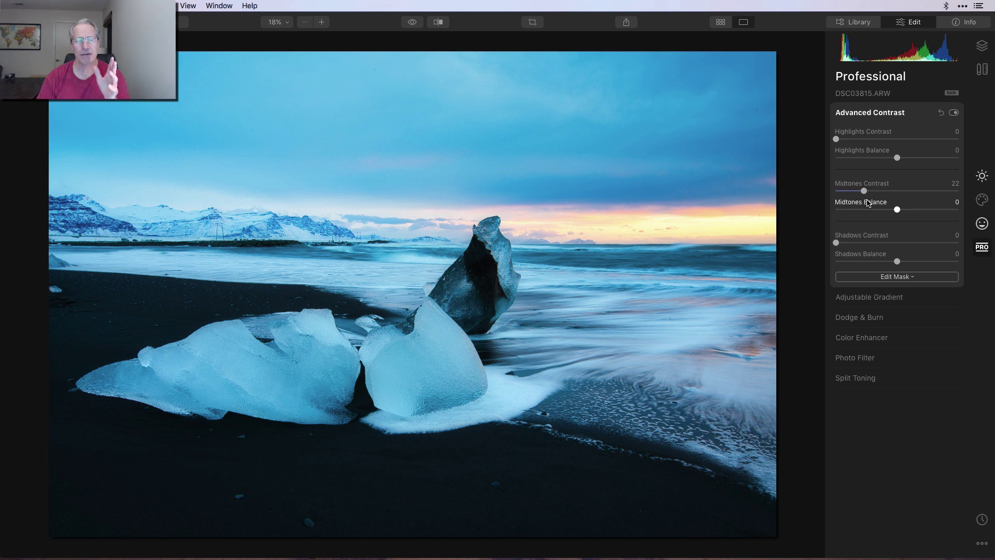
pyautogui.click(884, 297)
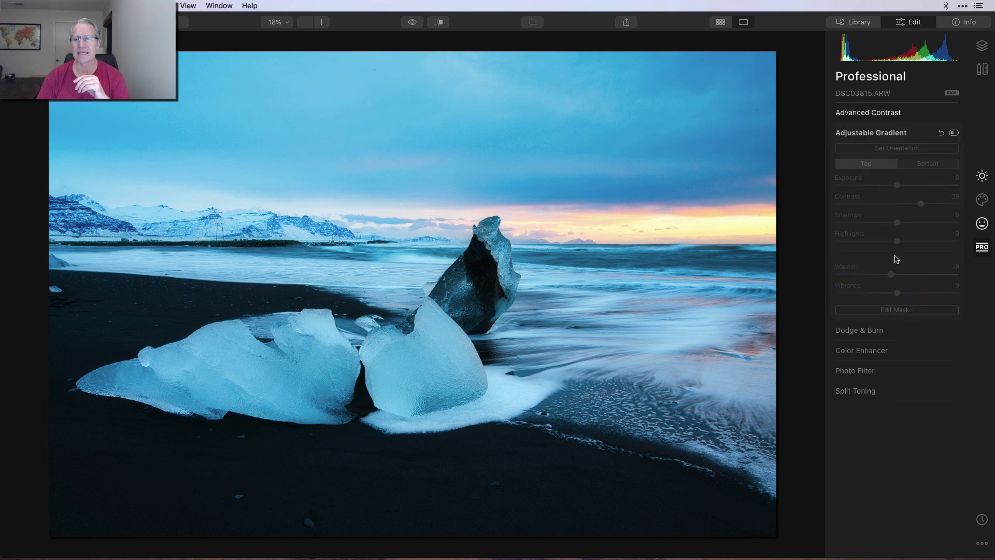
pyautogui.click(954, 133)
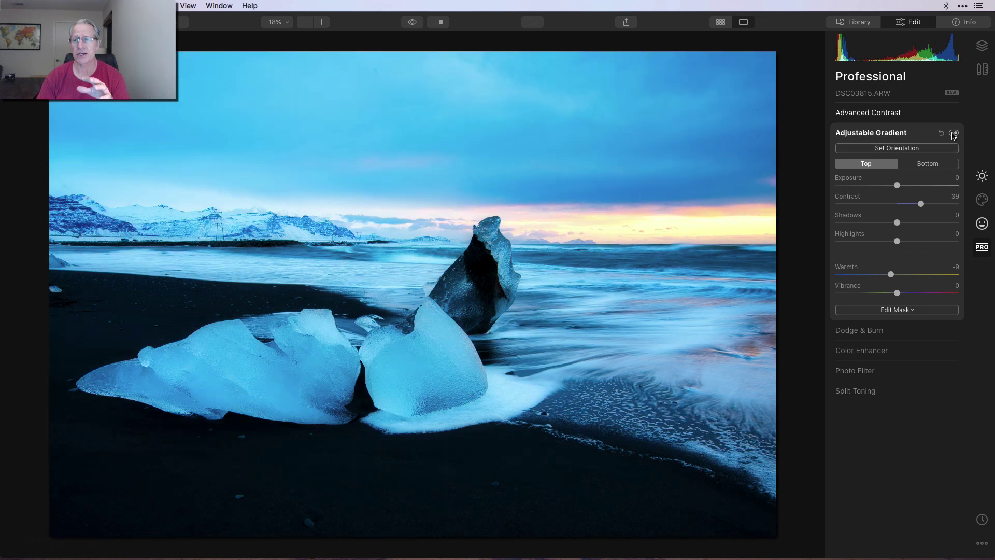
pyautogui.click(954, 134)
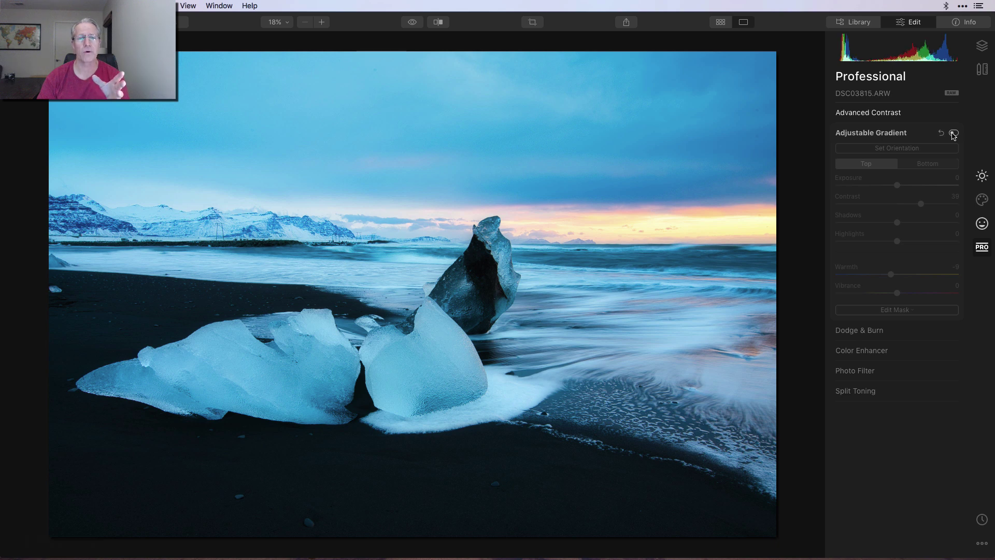
pyautogui.click(954, 133)
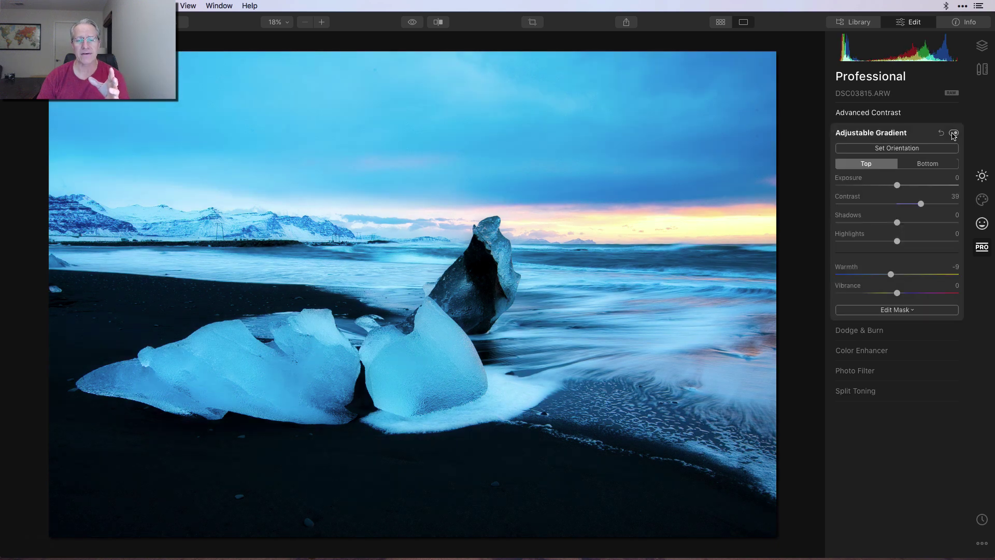
# - Check the gradient's placement and its bottom settings: Contrast 23, Warmth -15, Vibrance 4
pyautogui.click(897, 148)
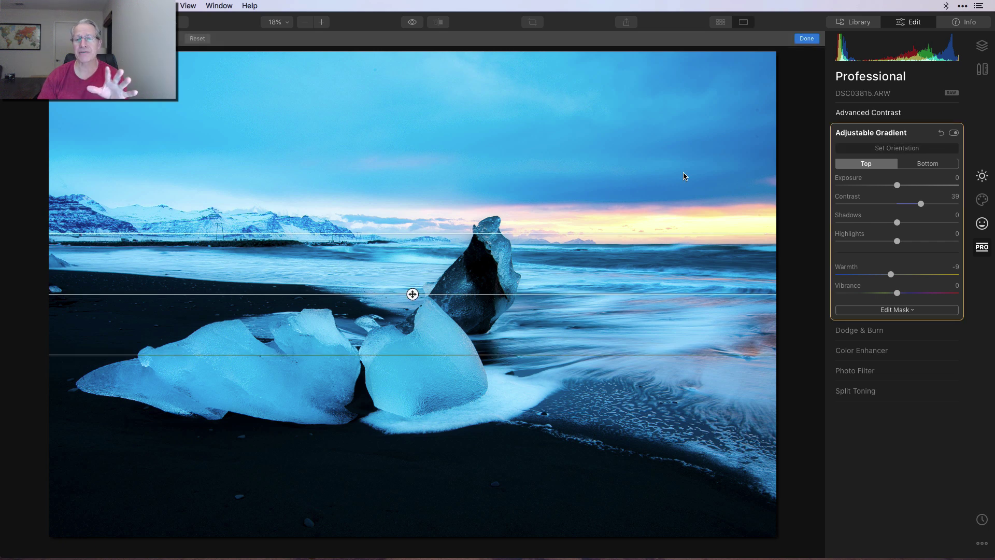
pyautogui.click(806, 39)
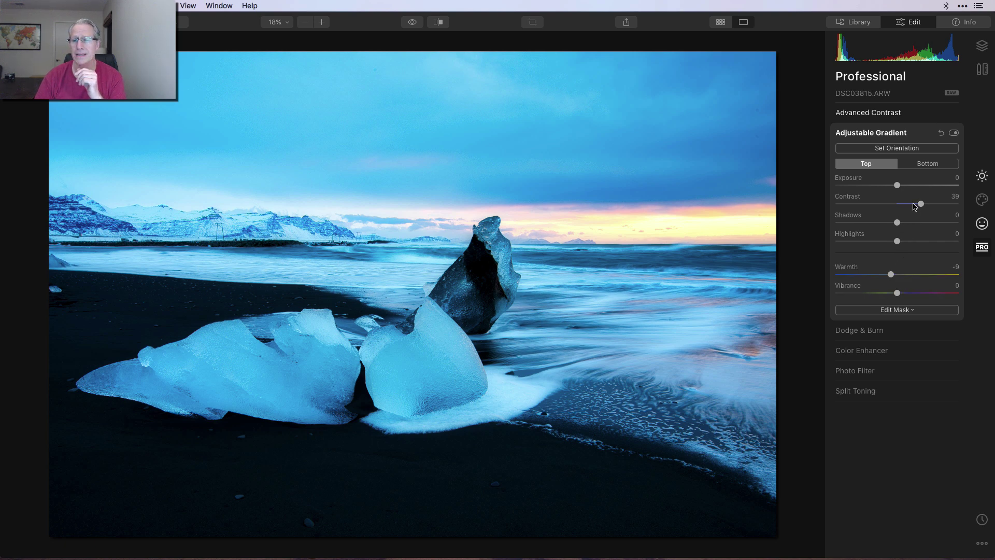
pyautogui.click(928, 164)
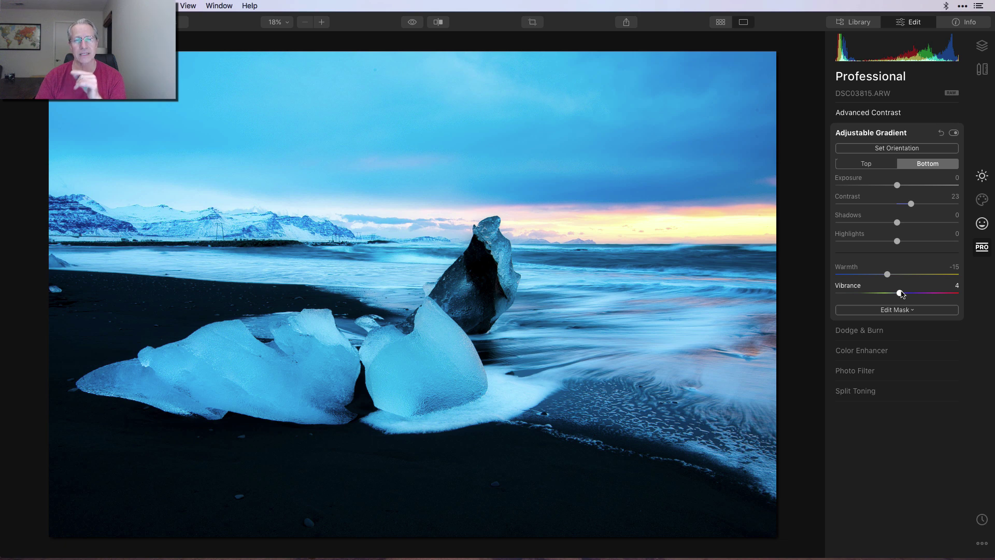
pyautogui.click(861, 351)
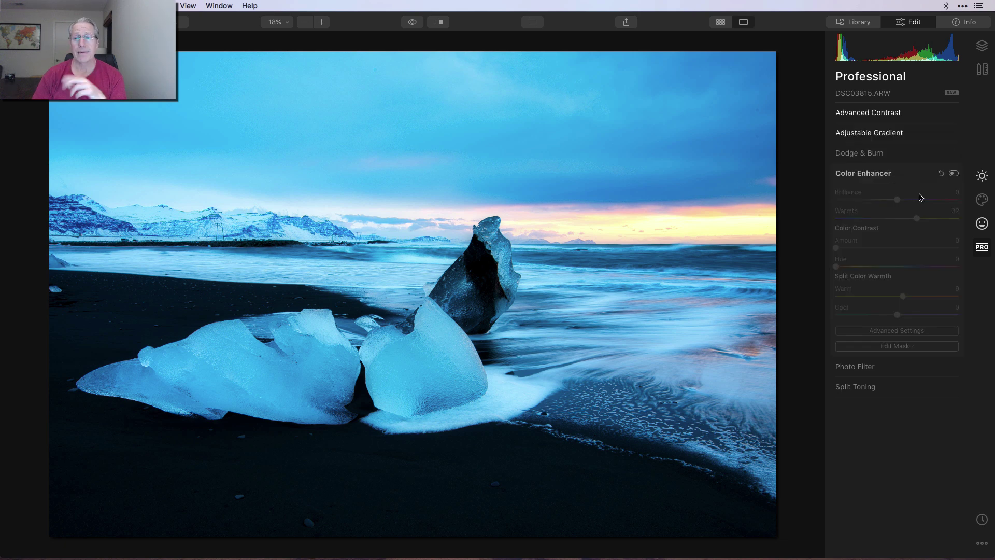
# - Turn on Color Enhancer with Warmth 32, toggling it to compare
pyautogui.click(953, 174)
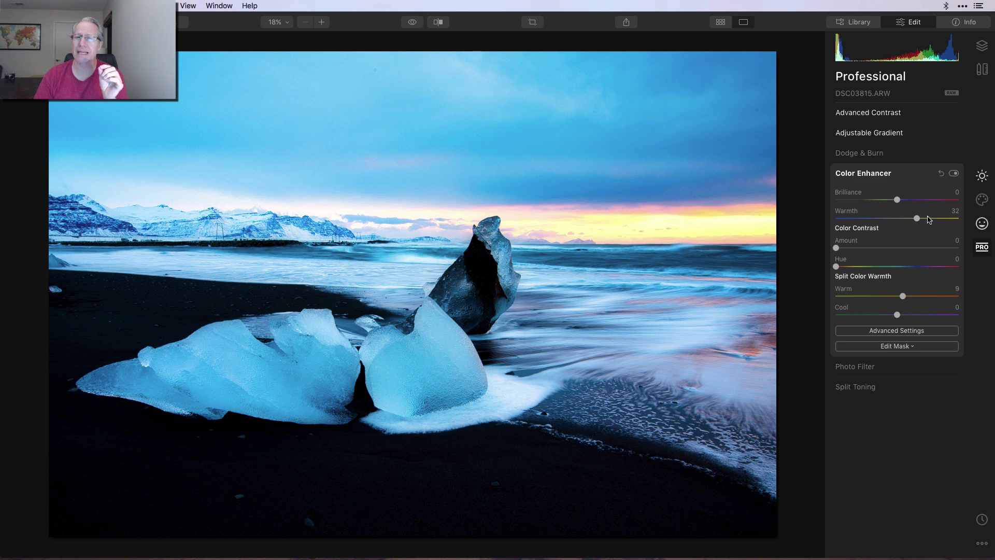
pyautogui.click(954, 174)
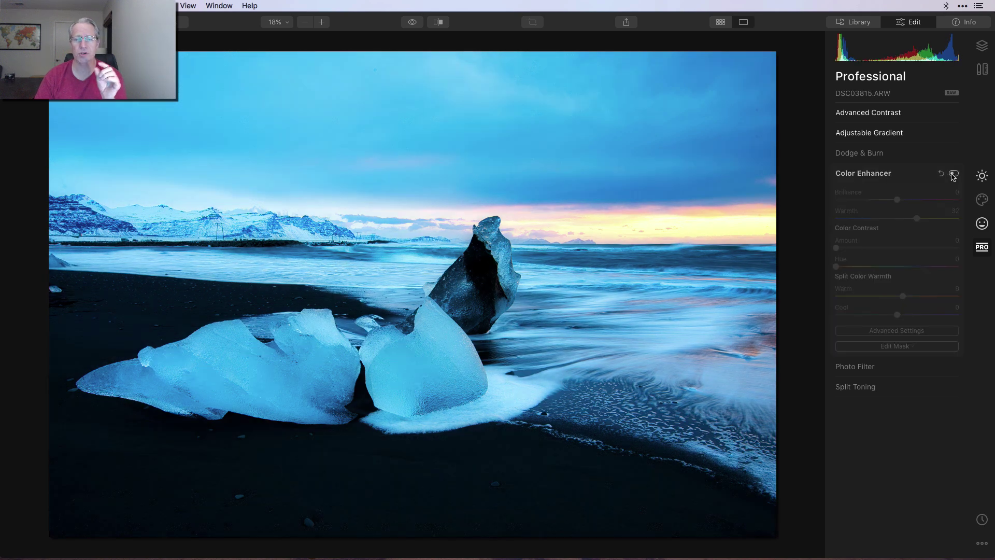
pyautogui.click(954, 174)
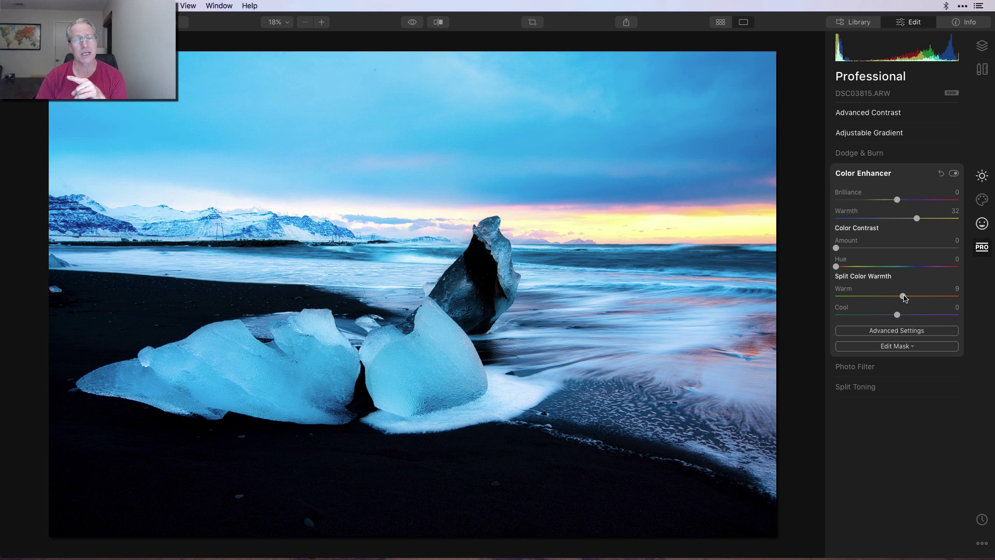
# - Review the midtones and highlights color balance (highlights Cyan-Red 18), comparing again
pyautogui.click(905, 333)
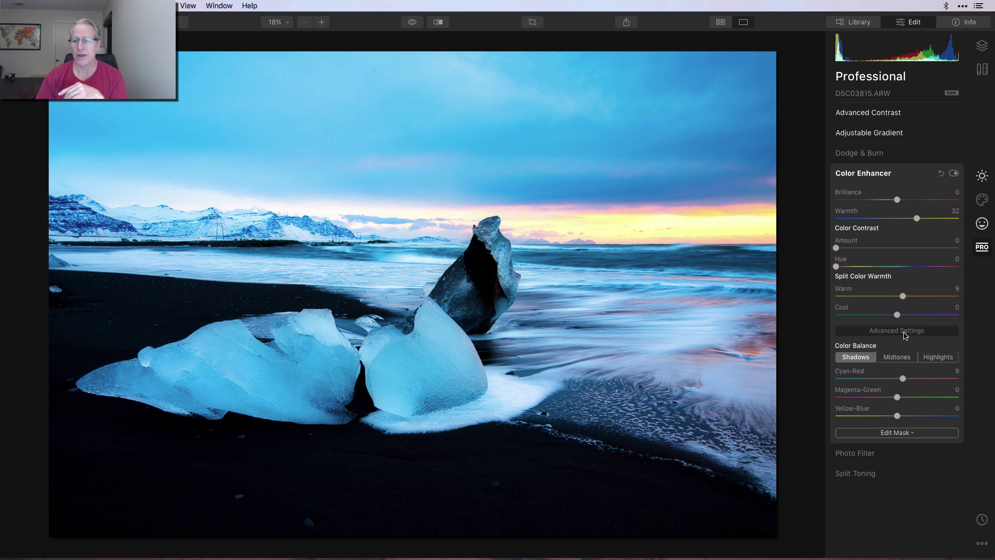
pyautogui.click(897, 363)
pyautogui.click(936, 358)
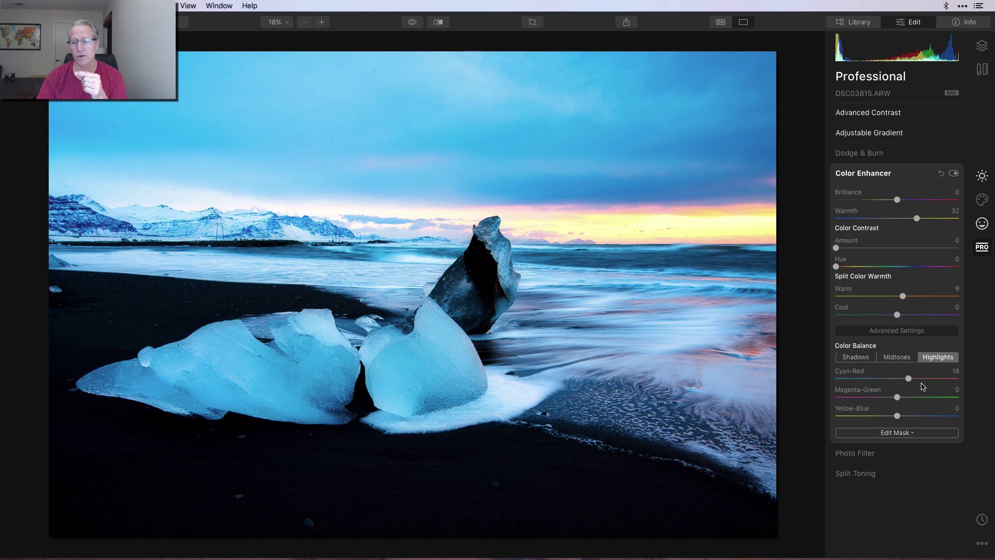
pyautogui.click(954, 174)
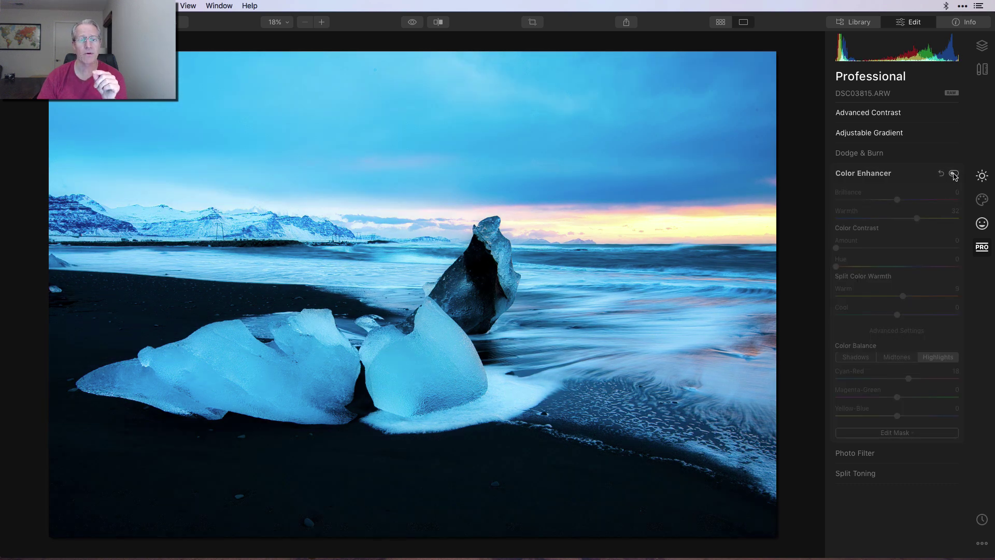
pyautogui.click(953, 174)
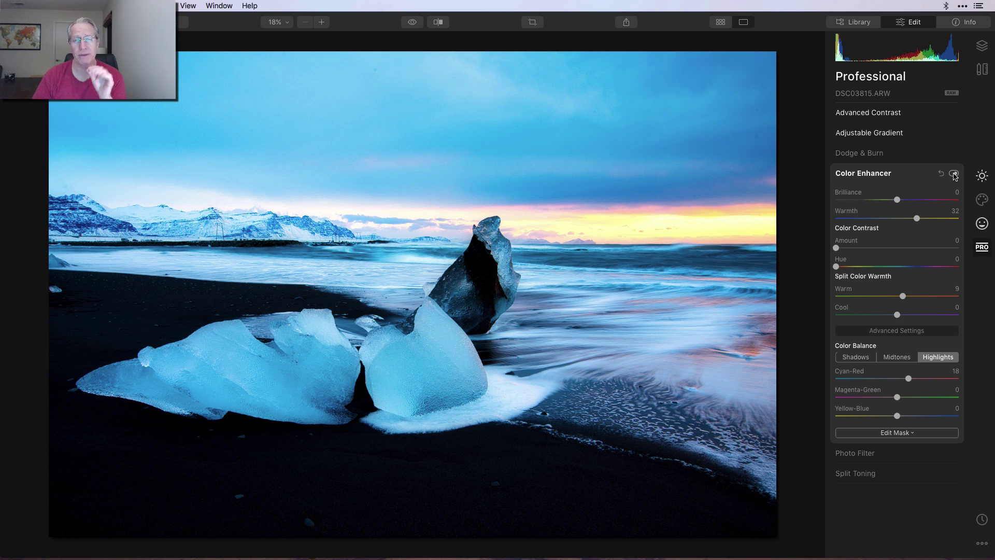
pyautogui.click(863, 473)
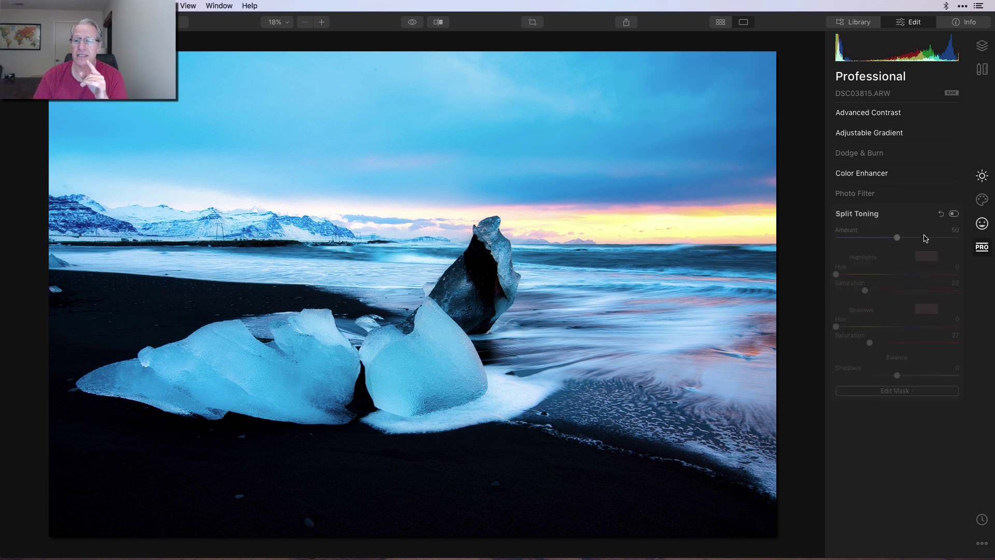
# - Enable Split Toning at Amount 50, highlight Saturation 23, shadow Saturation 27, then compare
pyautogui.click(955, 214)
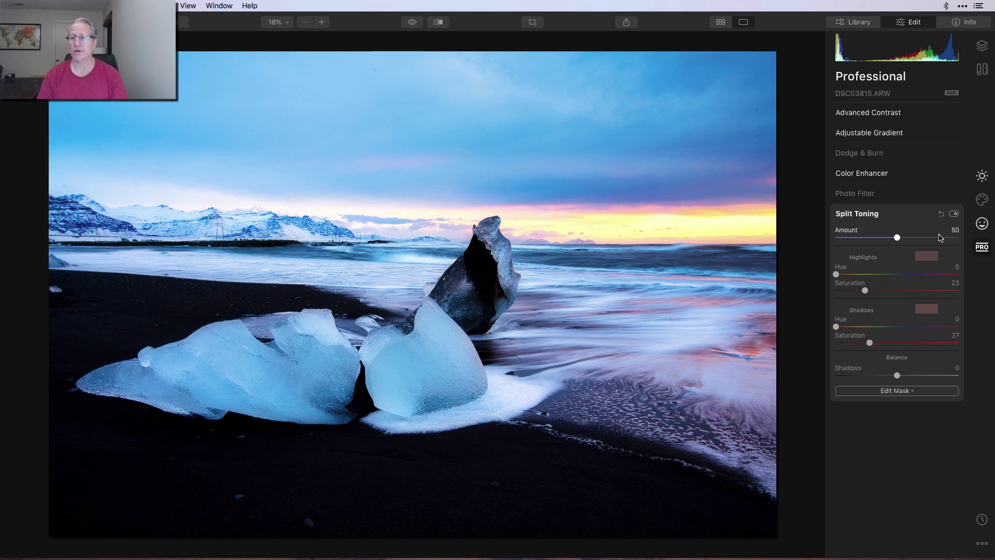
pyautogui.click(953, 215)
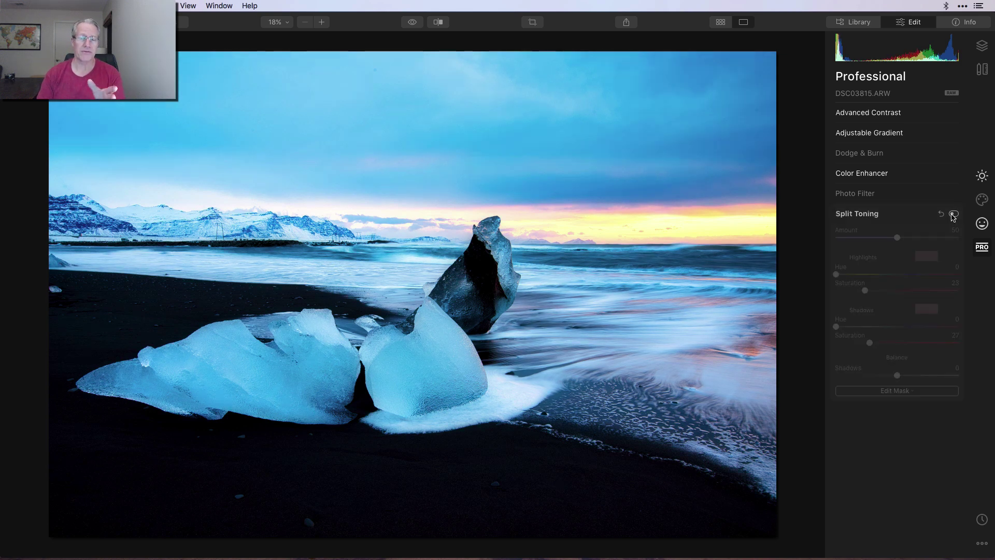
pyautogui.click(954, 215)
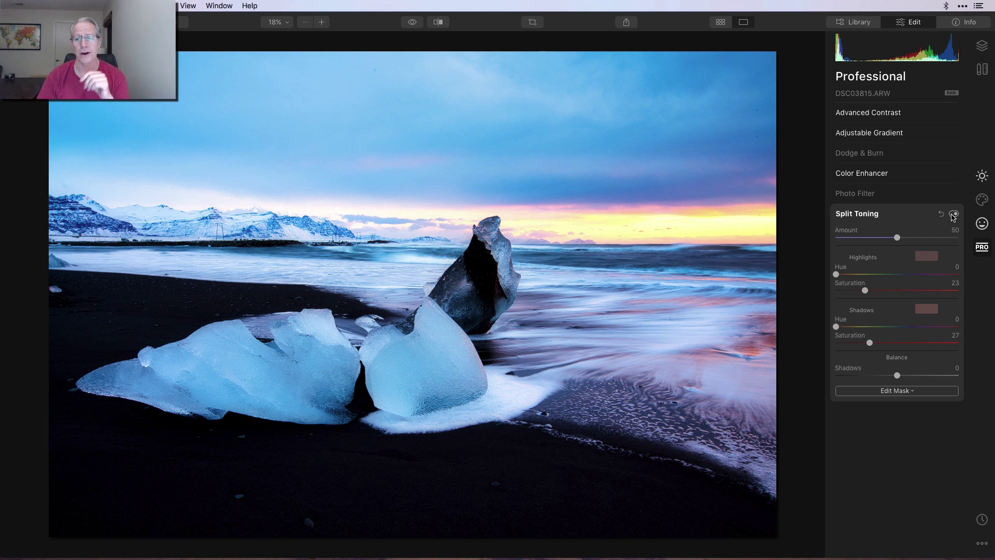
# - In Layers, tick both Erased image layers and select Adjustment Layer 1
pyautogui.click(982, 47)
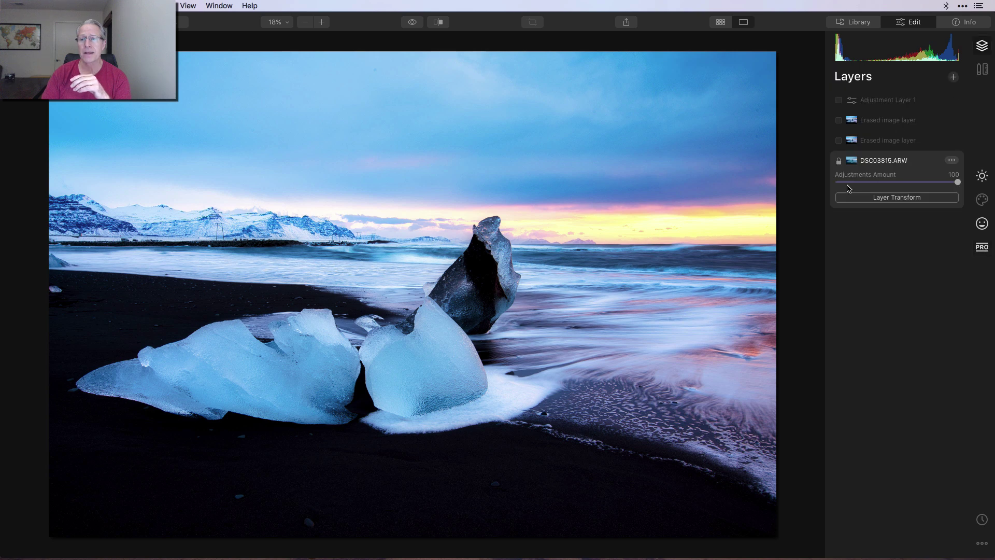
pyautogui.click(839, 140)
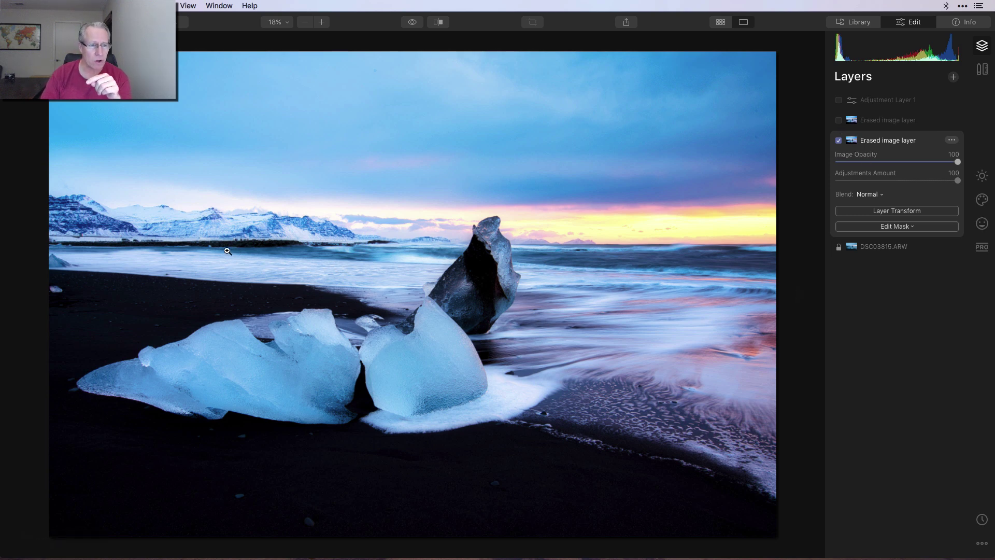
pyautogui.click(847, 122)
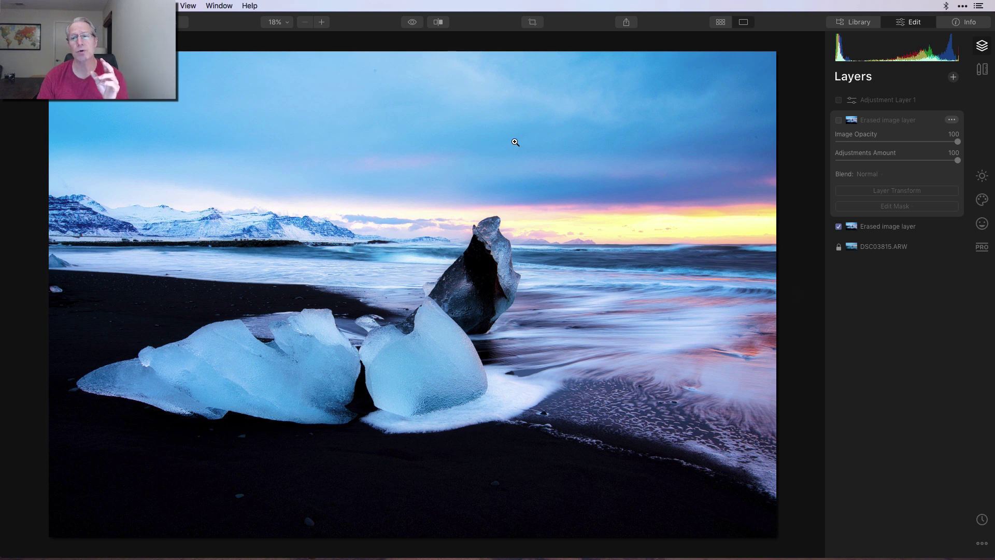
pyautogui.click(838, 119)
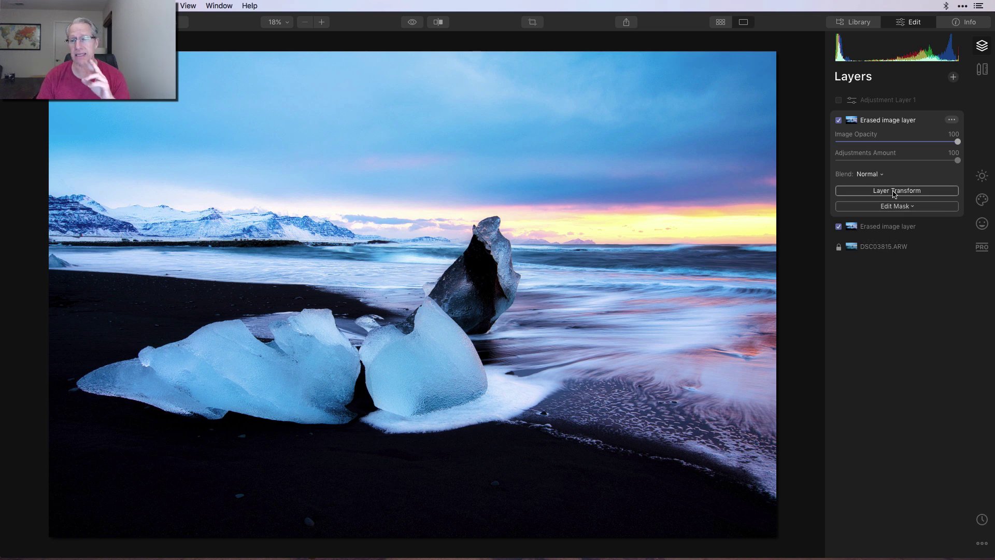
pyautogui.click(839, 104)
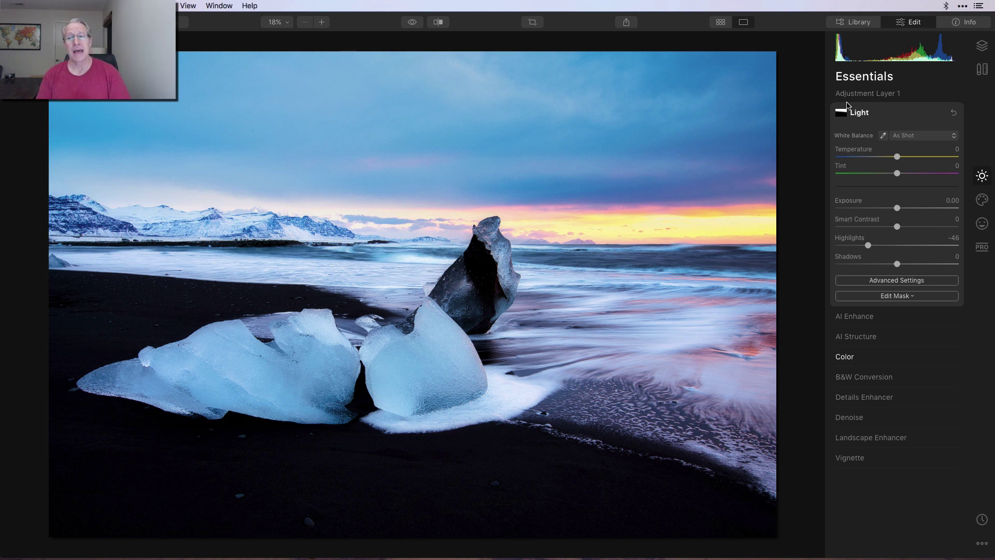
# - Preview Adjustment Layer 1's brush mask to confirm it covers only the sky
pyautogui.click(895, 300)
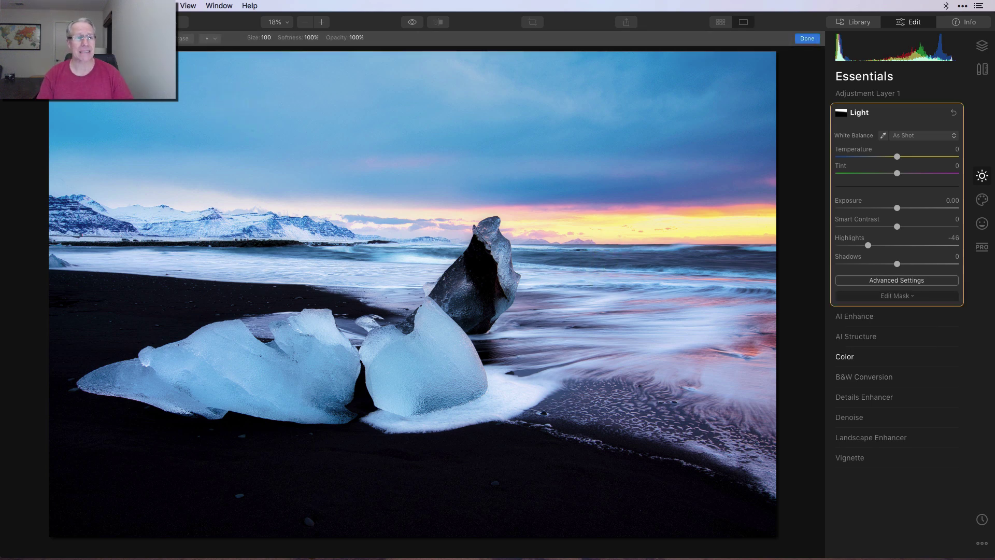
pyautogui.press('/')
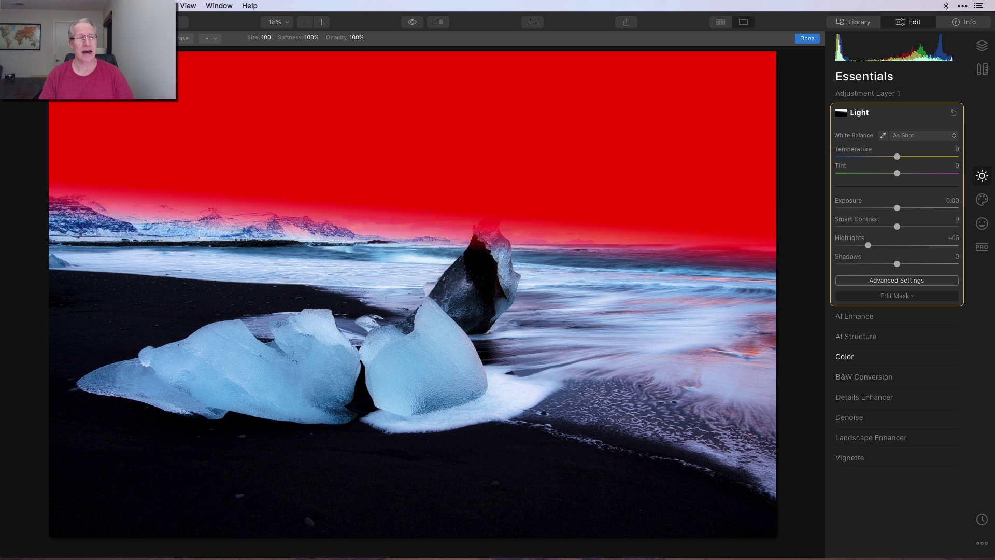
pyautogui.press('/')
pyautogui.click(806, 39)
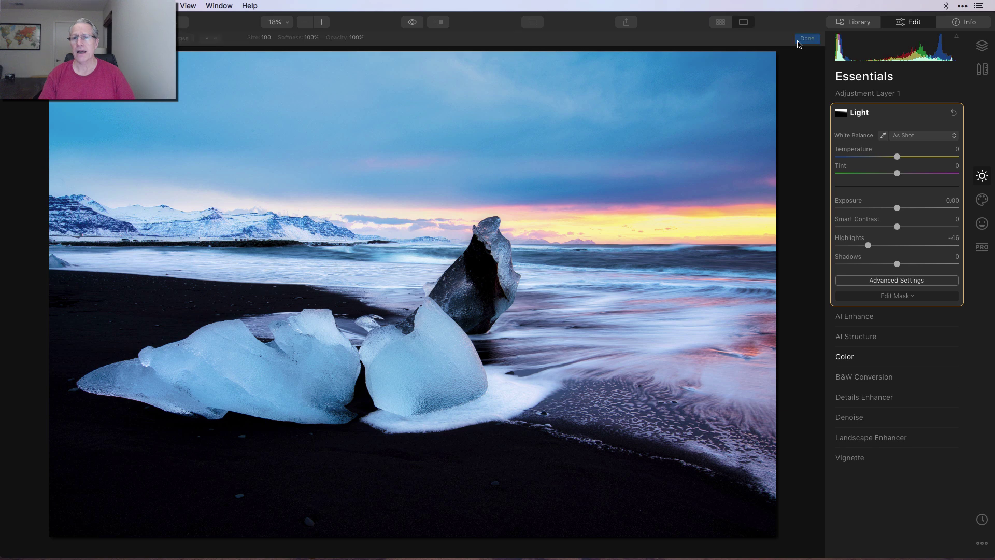
# - Toggle Adjustment Layer 1 off and on to compare the darkened sky
pyautogui.click(981, 46)
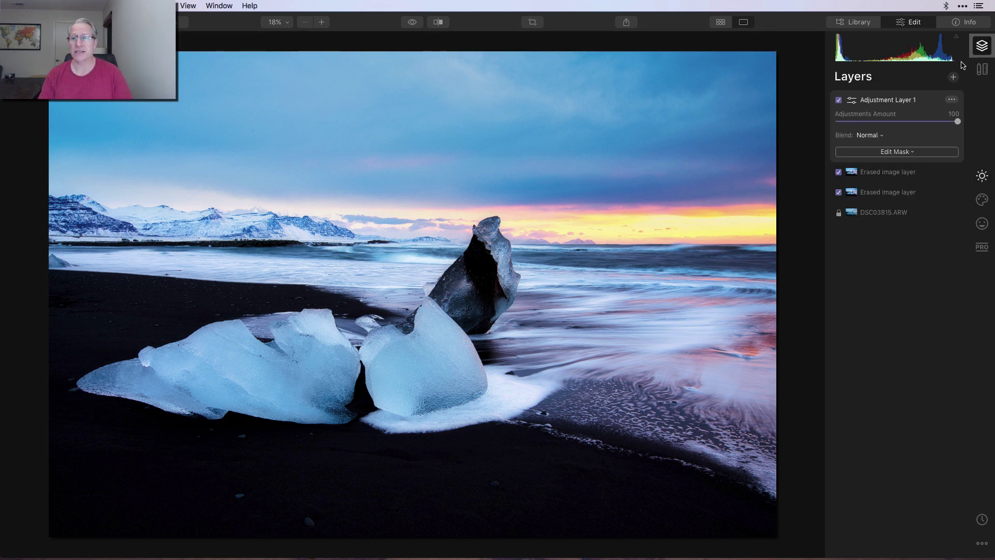
pyautogui.click(839, 101)
pyautogui.click(839, 101)
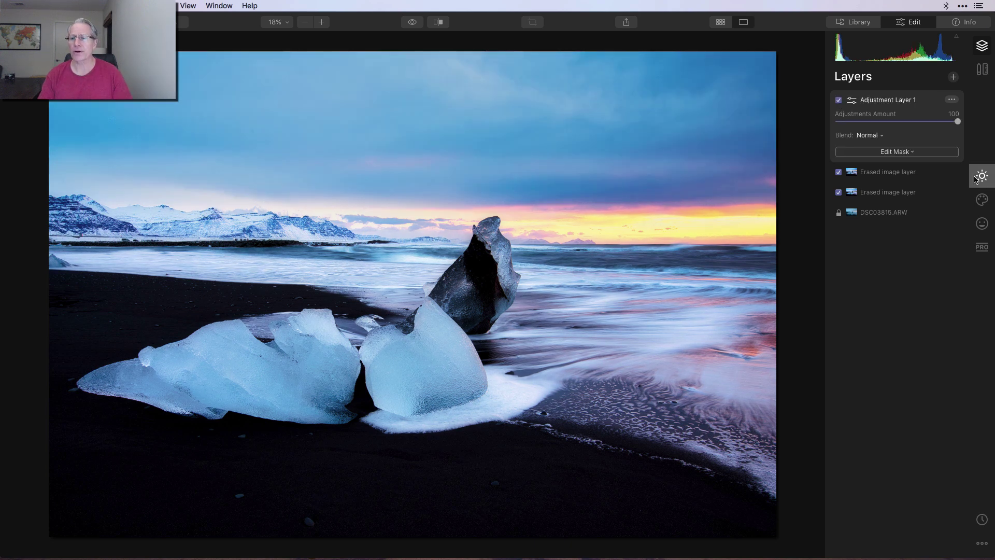
pyautogui.click(981, 175)
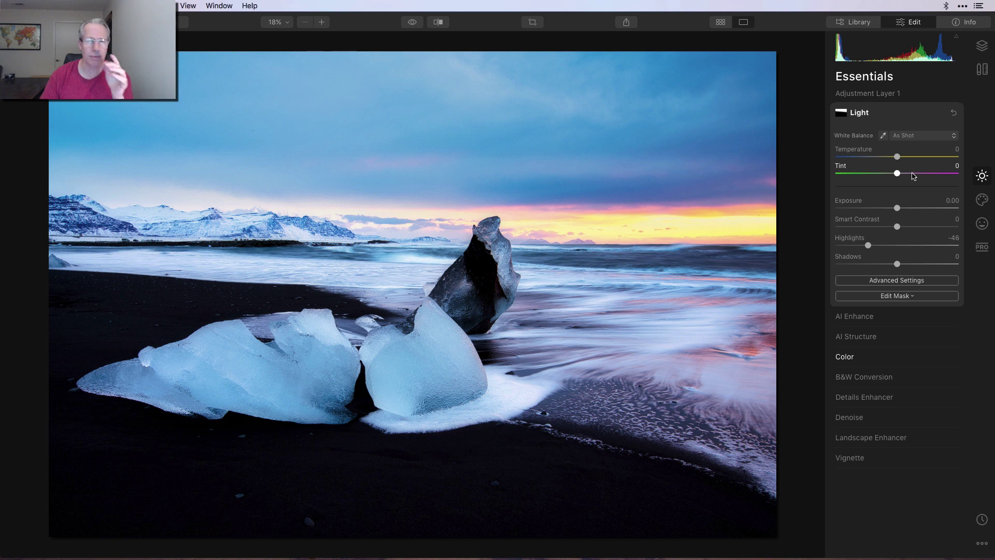
# - Show Adjustment Layer 1's AI Structure settings, at Amount -45 and Boost 10
pyautogui.click(856, 337)
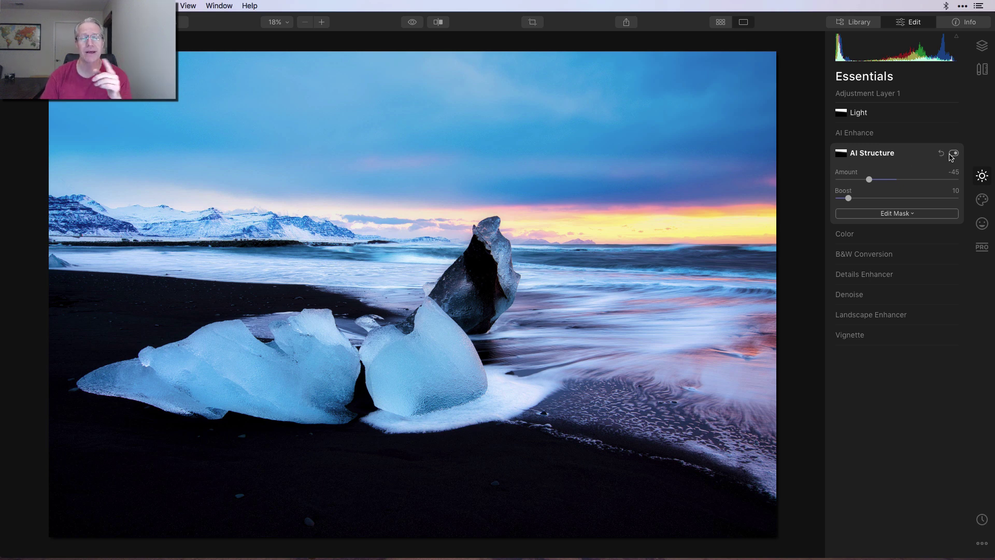
# - Enable the Color adjustment with blue Saturation -15, toggling it off and on twice to compare
pyautogui.click(912, 233)
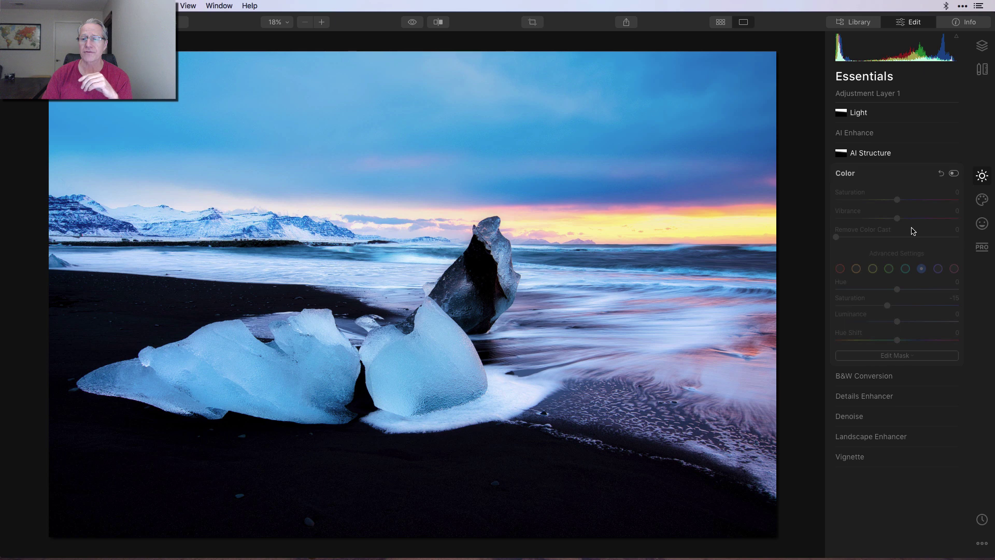
pyautogui.click(953, 174)
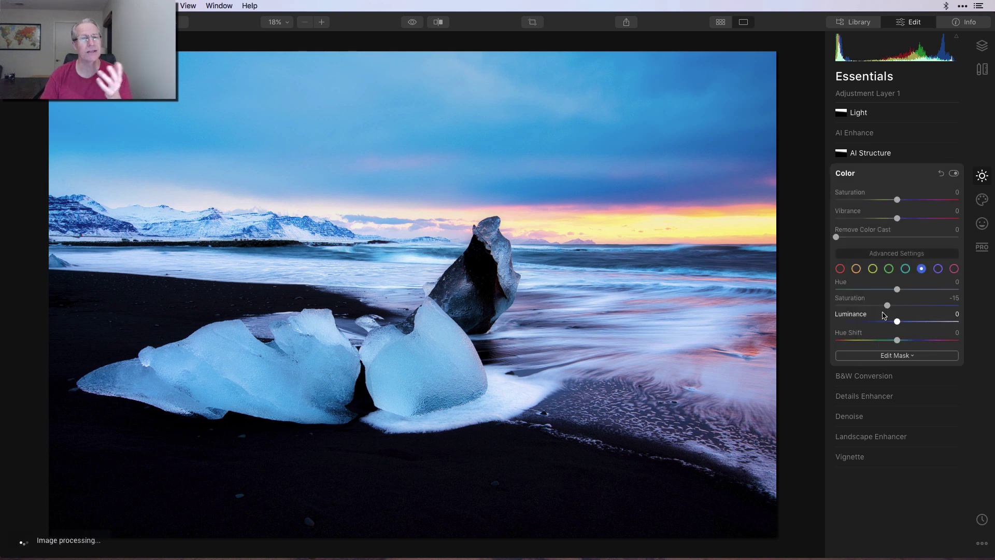
pyautogui.click(954, 174)
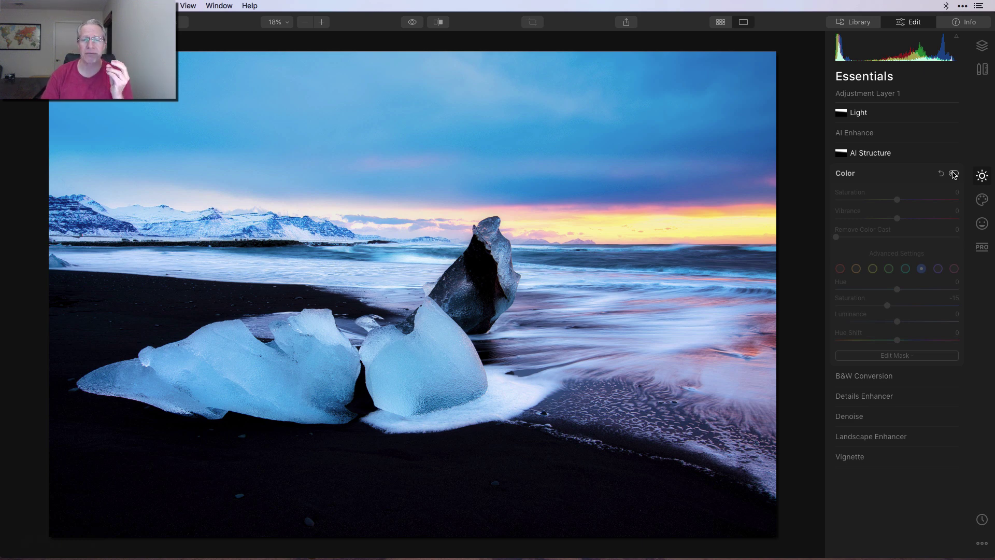
pyautogui.click(954, 173)
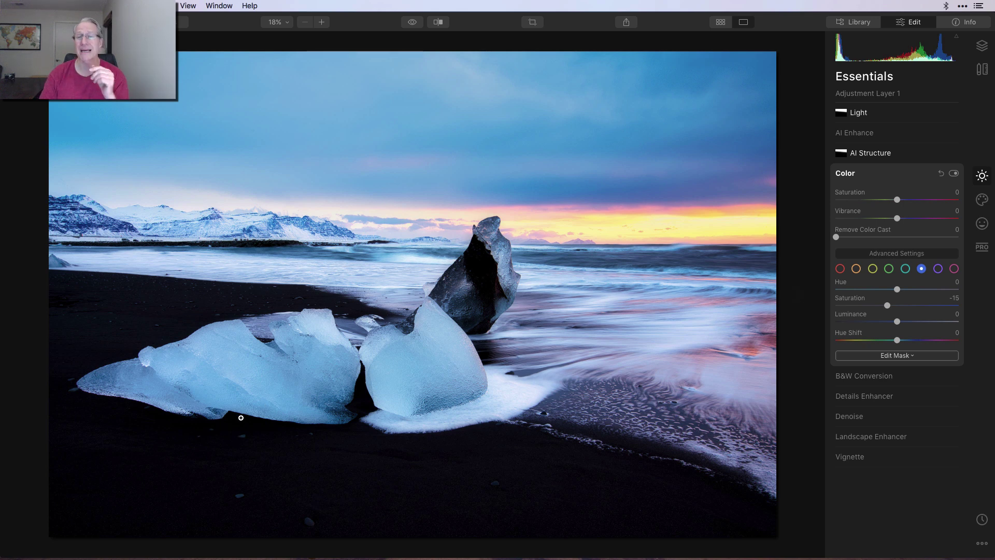
pyautogui.click(954, 173)
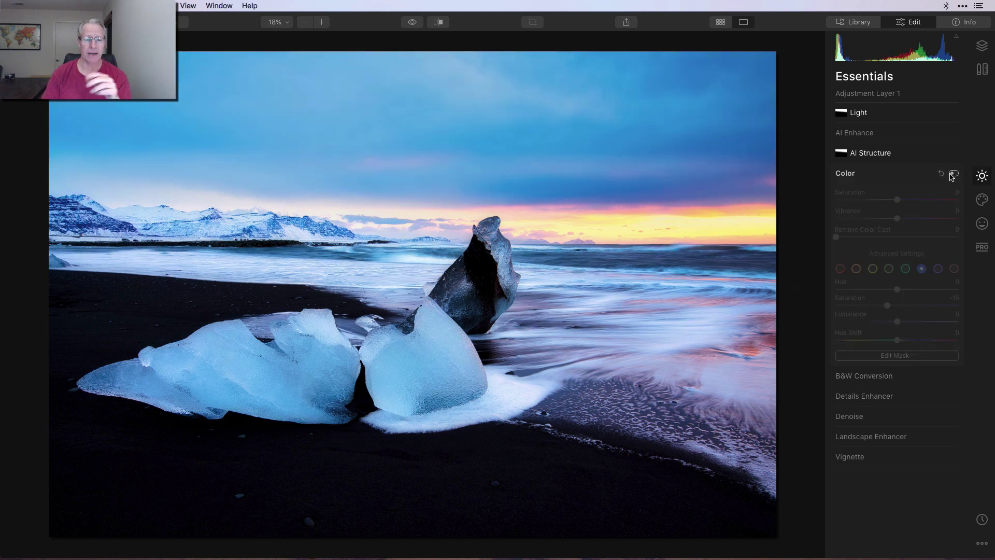
pyautogui.click(954, 174)
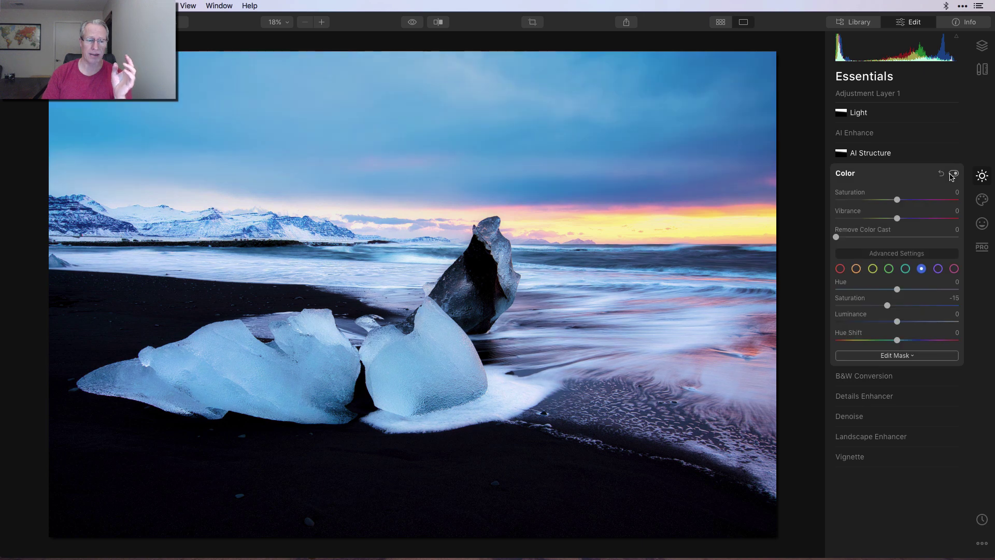
pyautogui.click(907, 173)
pyautogui.click(881, 214)
# - Turn on Details Enhancer (Small 29, Medium 23) and brush its mask over the ice and mountains
pyautogui.click(953, 214)
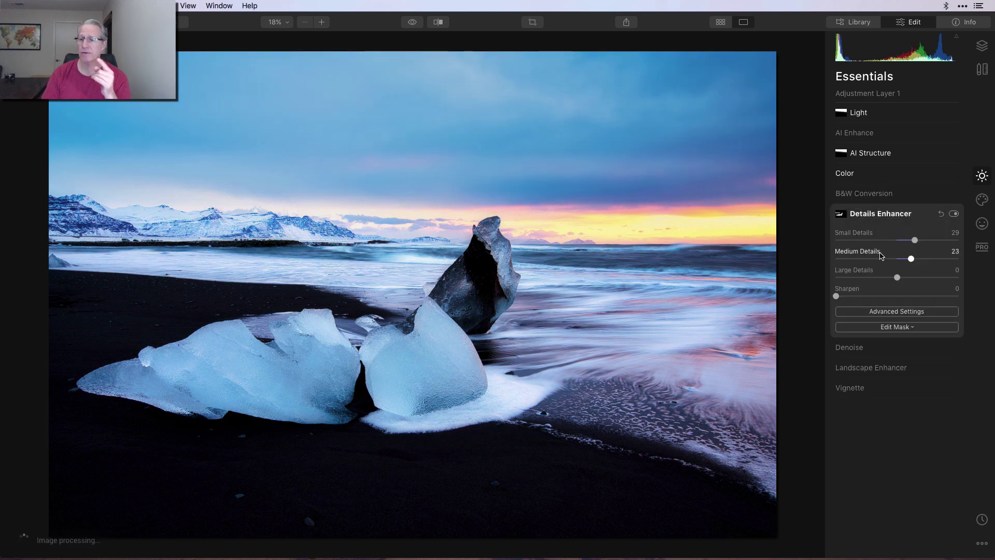
pyautogui.click(888, 327)
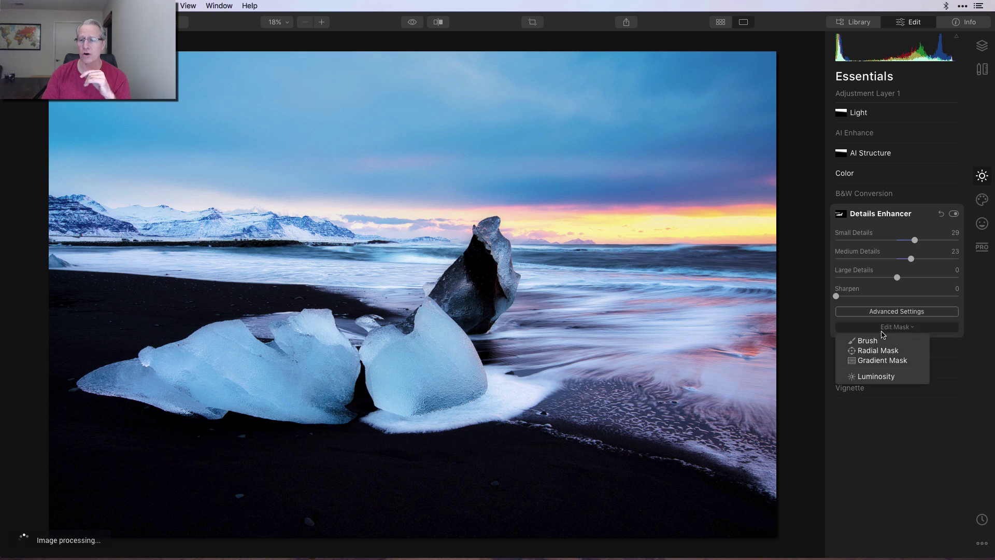
pyautogui.click(868, 341)
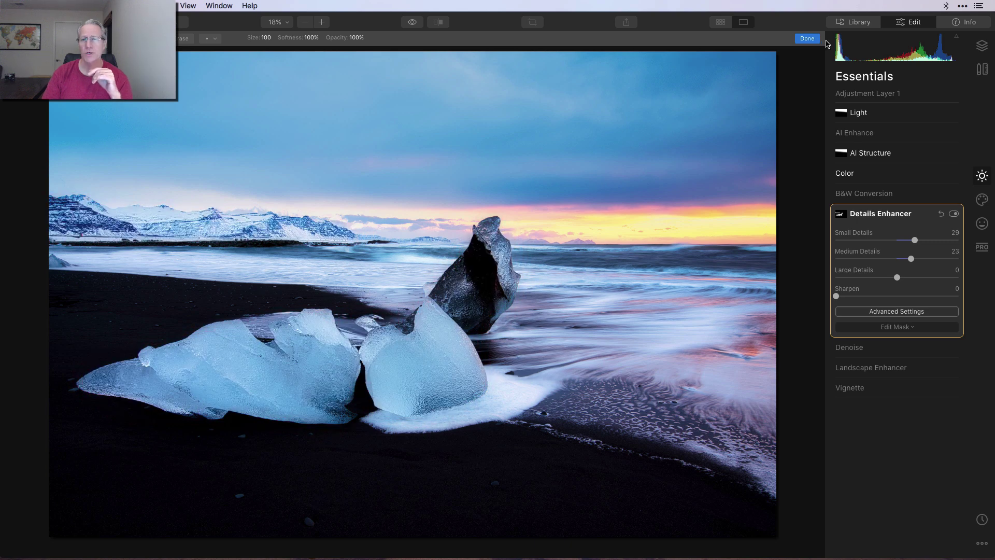
pyautogui.click(807, 40)
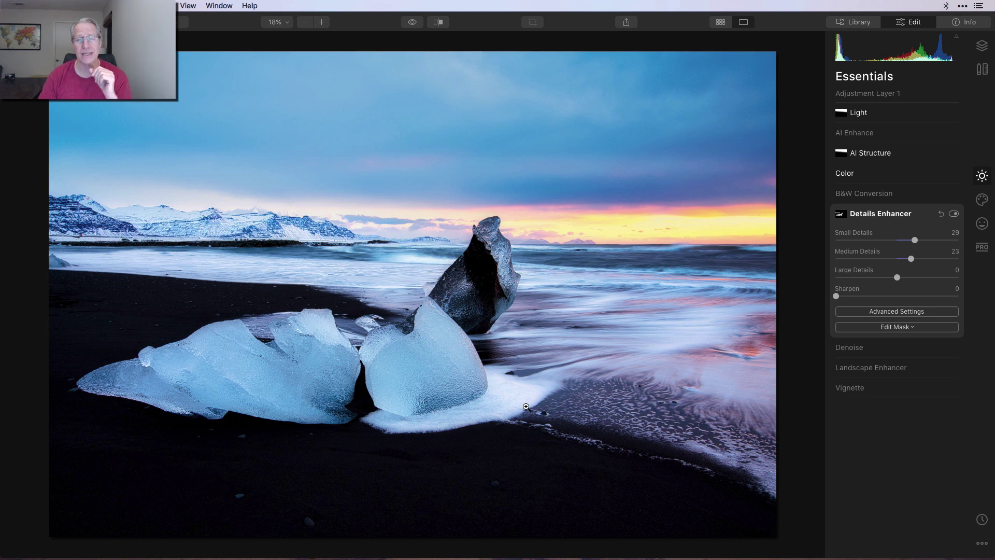
# - Enable the PRO Adjustable Gradient with top Exposure -19, Contrast 18, Shadows -18, Highlights -33, Warmth 13
pyautogui.click(982, 247)
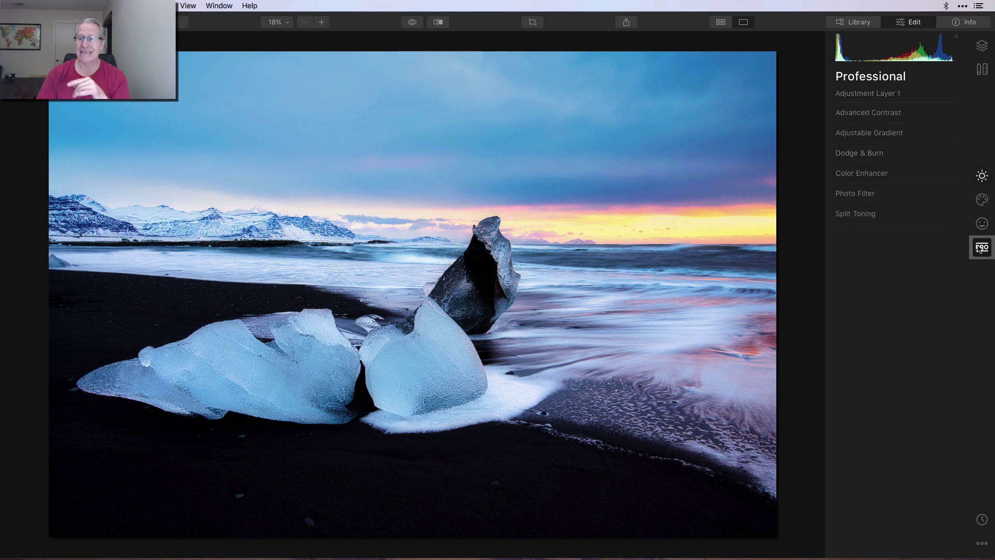
pyautogui.click(891, 134)
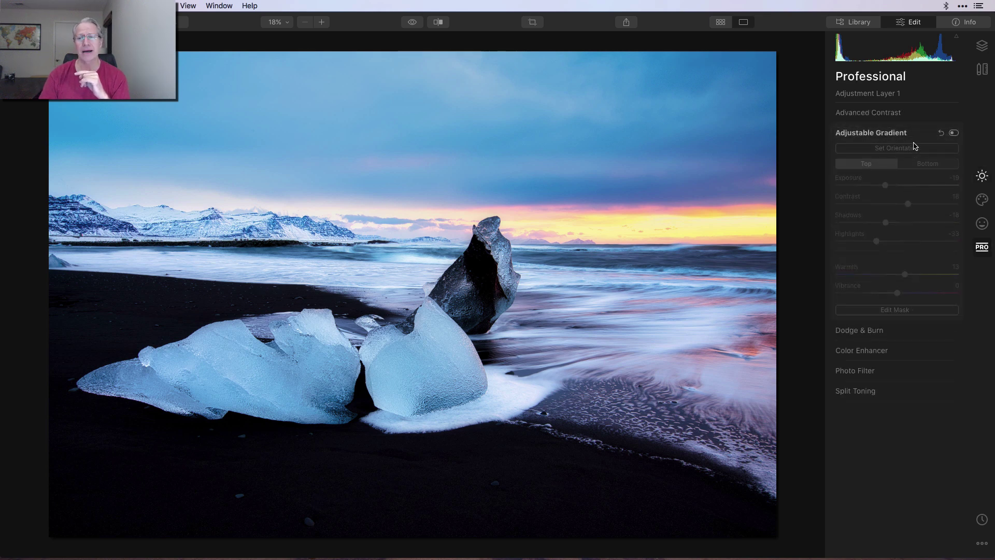
pyautogui.click(954, 132)
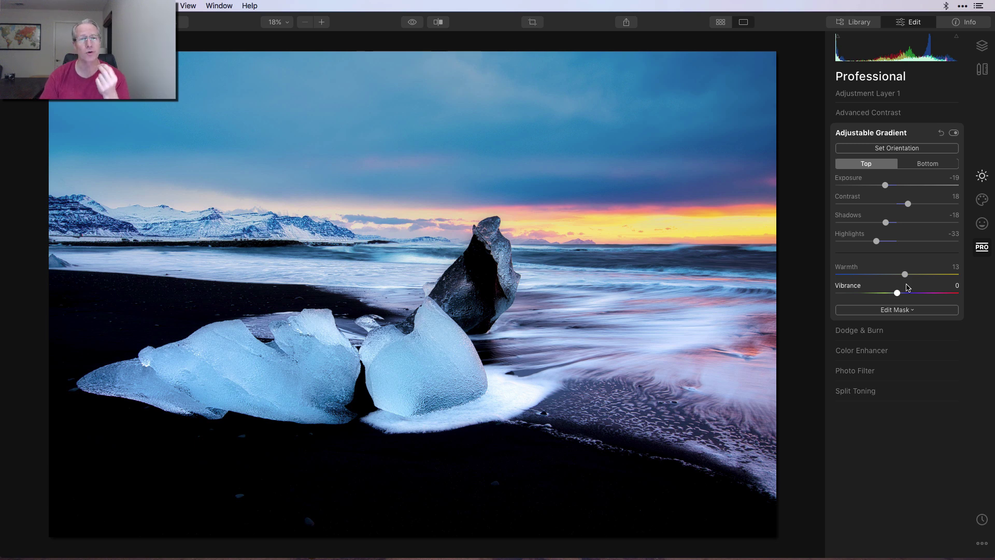
# - Set the gradient's bottom half to Contrast 24 and Highlights 19, then compare with the original
pyautogui.click(923, 165)
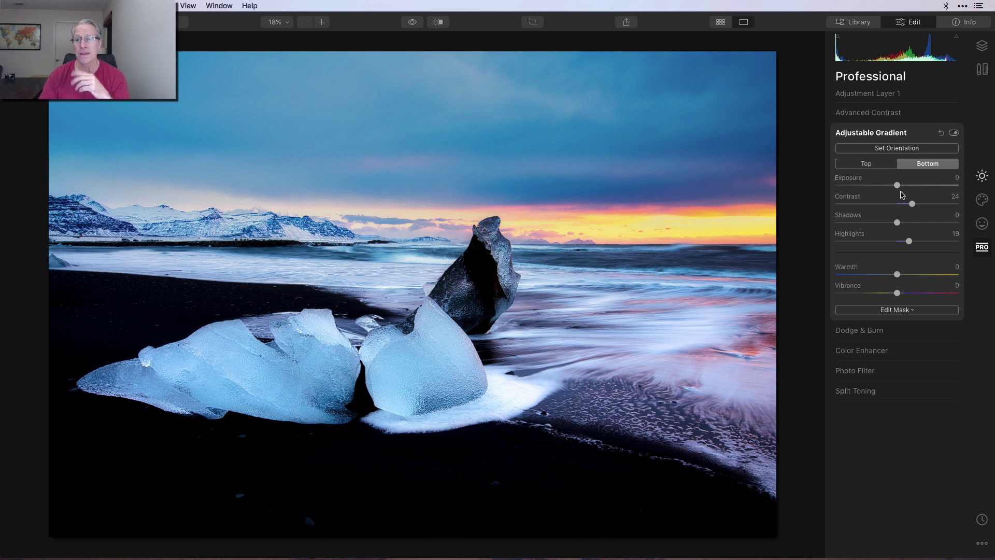
pyautogui.click(954, 132)
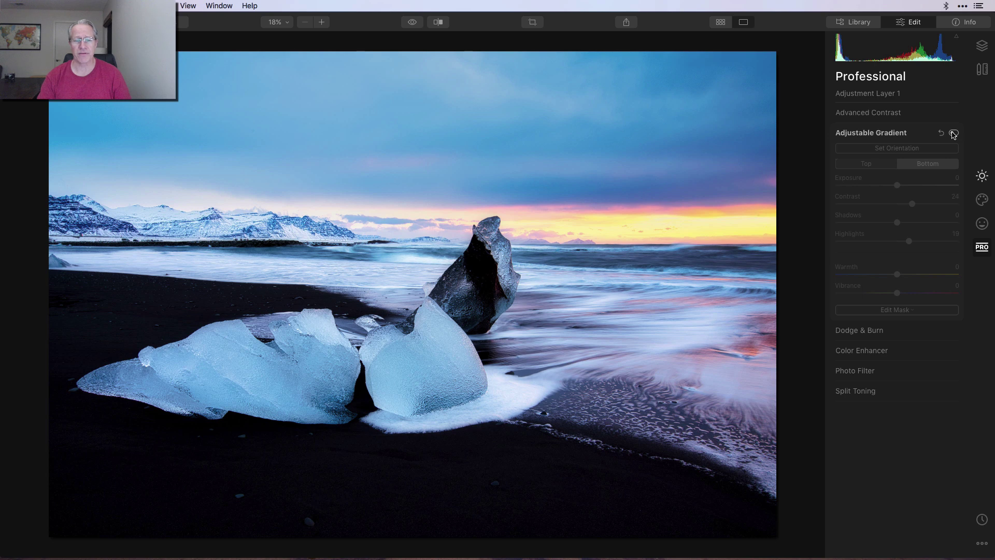
pyautogui.click(954, 133)
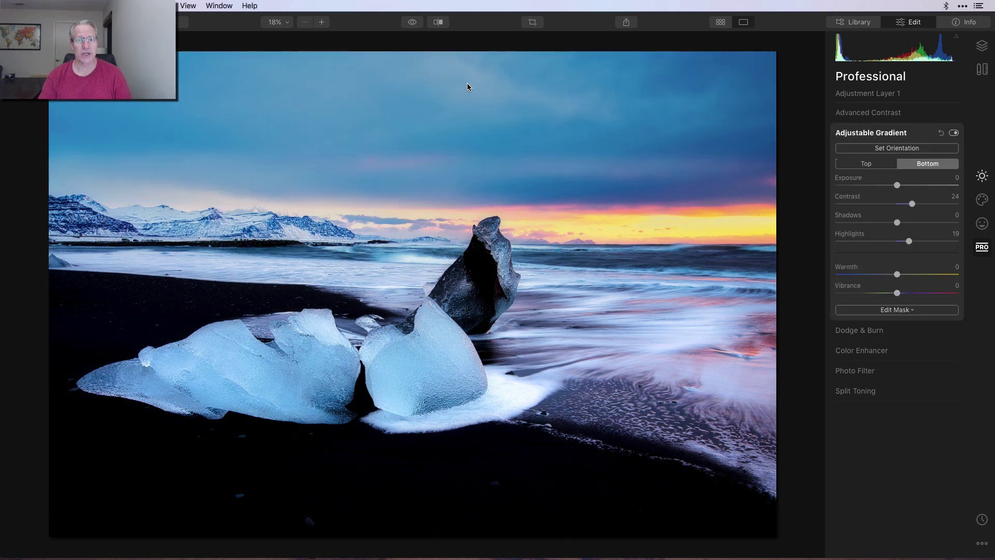
pyautogui.click(412, 23)
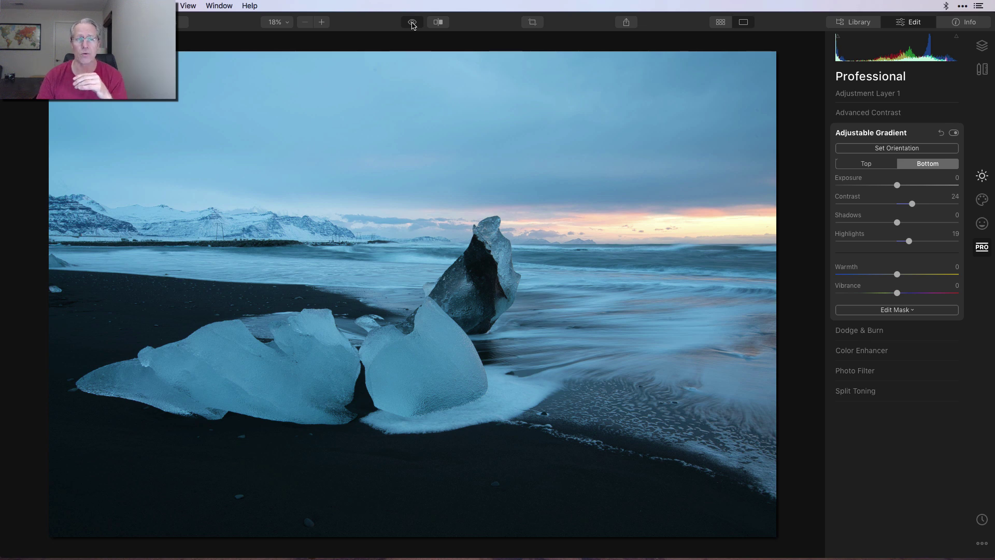
pyautogui.click(413, 24)
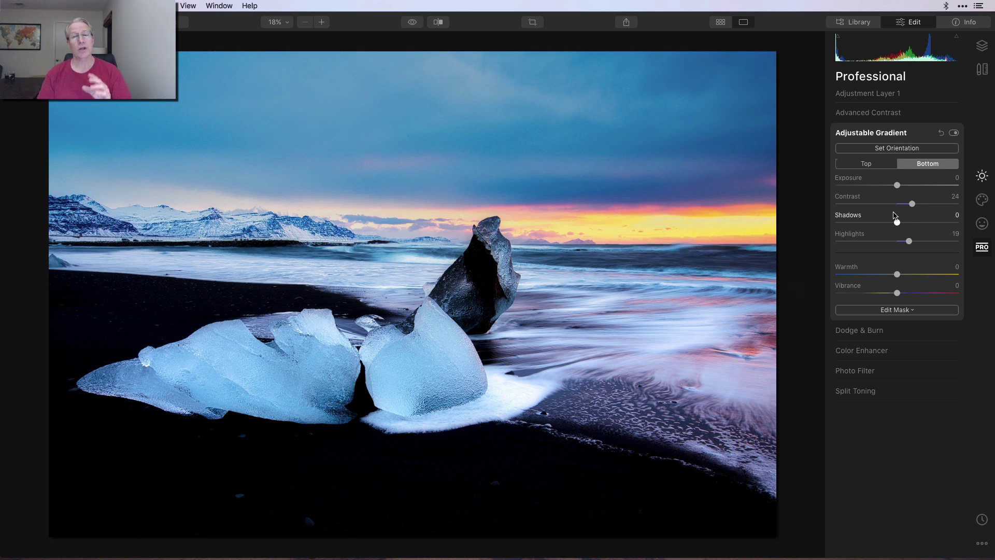
# - Return to the Essentials tools and review the Color adjustment settings
pyautogui.click(982, 176)
pyautogui.click(869, 181)
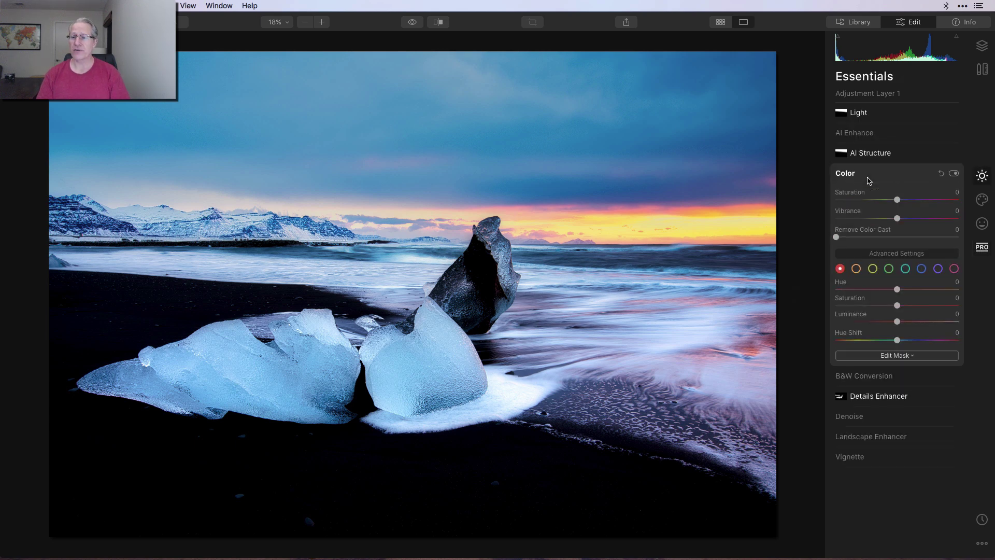
pyautogui.click(868, 181)
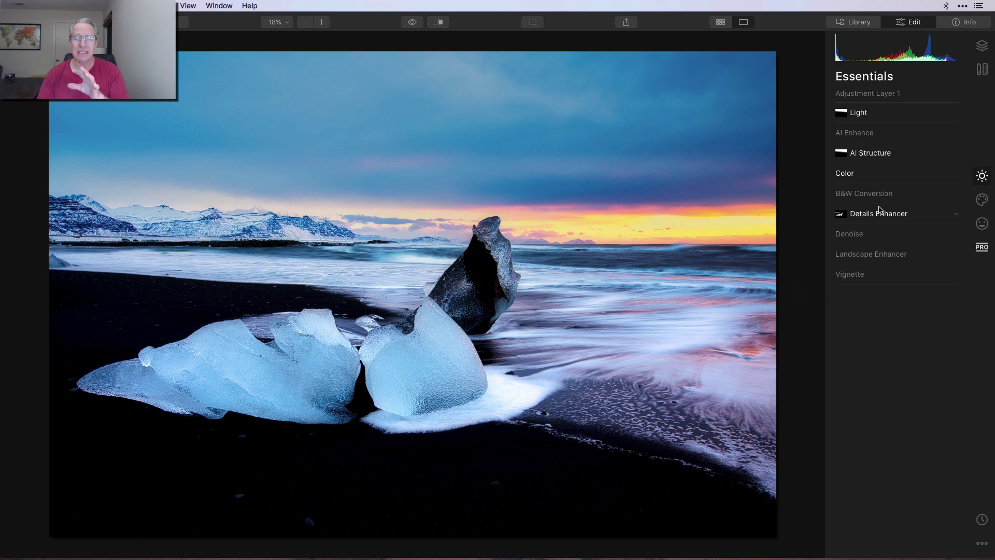
pyautogui.click(883, 180)
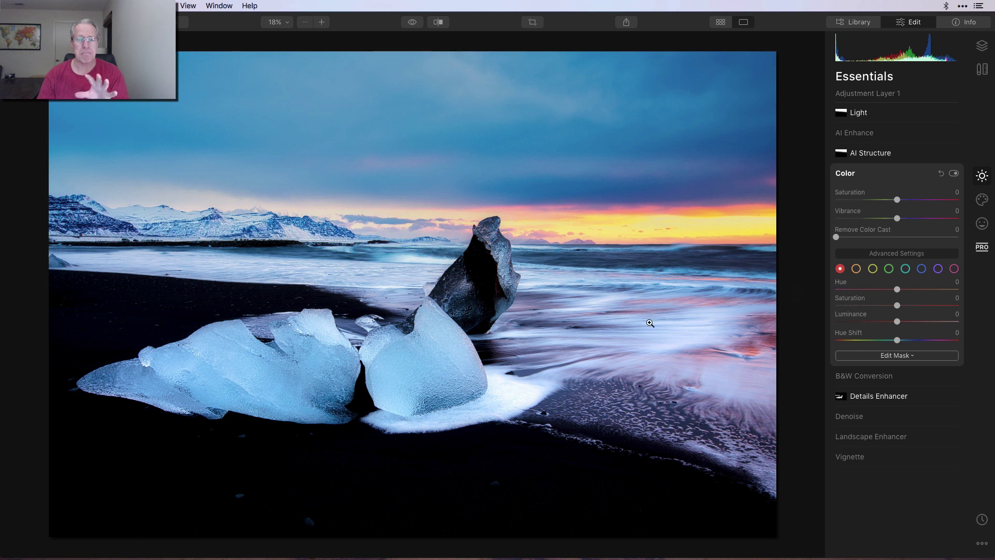
pyautogui.click(903, 179)
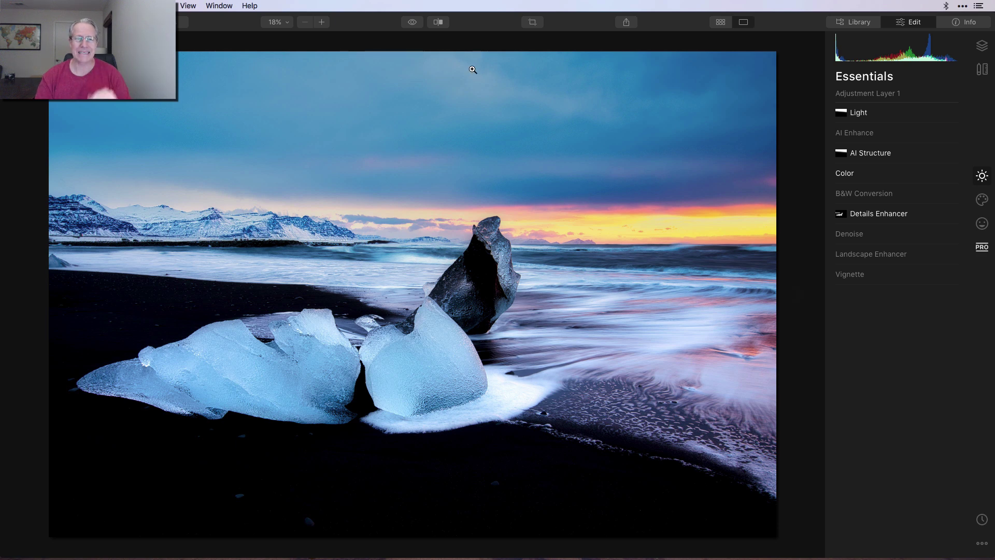
# - Preview the original, then show a before/after split with the divider over the left ice chunk
pyautogui.click(412, 23)
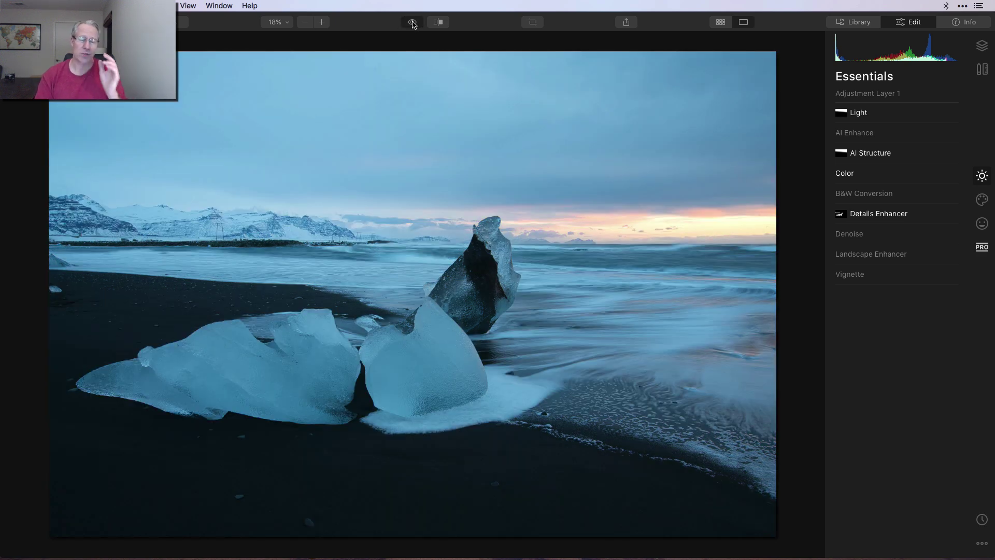
pyautogui.click(412, 23)
pyautogui.click(438, 22)
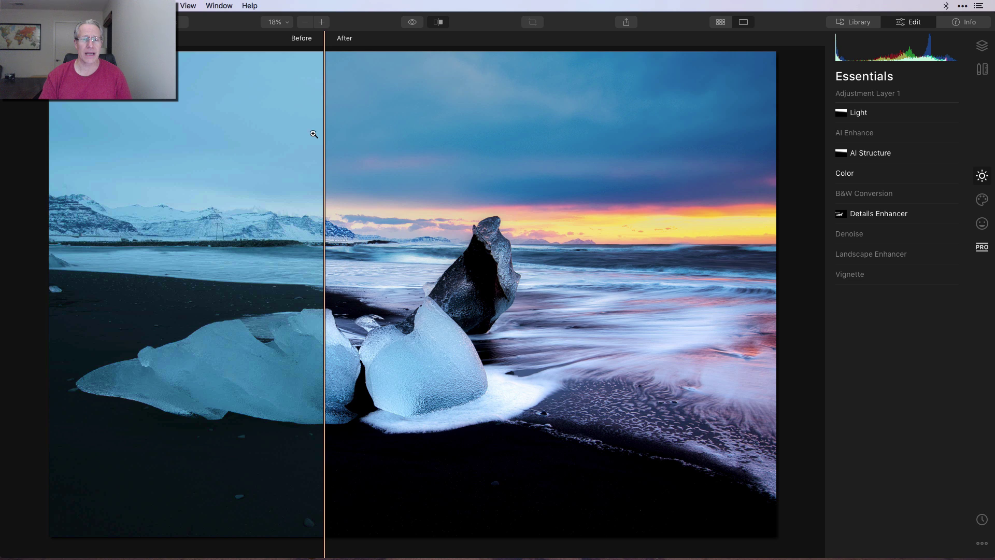
pyautogui.moveTo(324, 135); pyautogui.dragTo(216, 138)
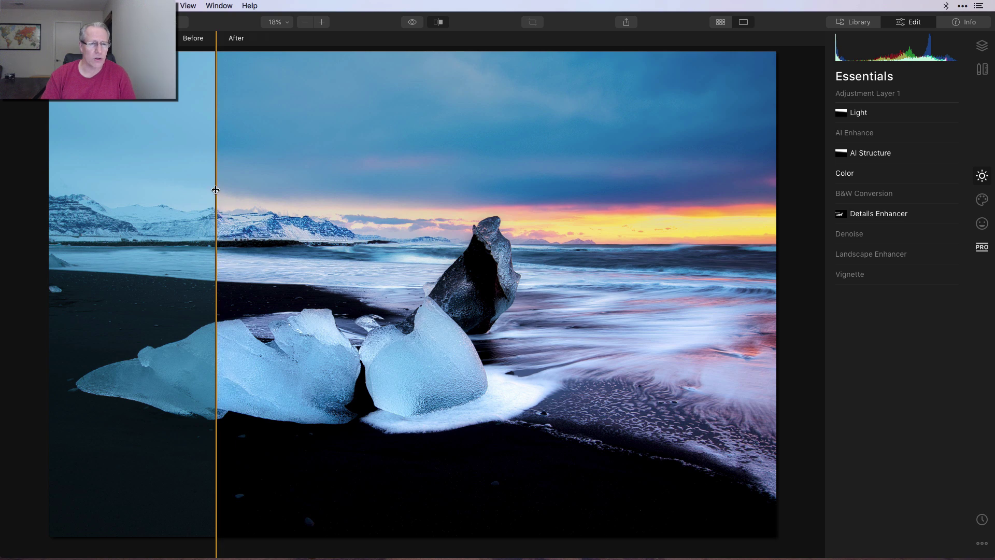
pyautogui.moveTo(215, 190); pyautogui.dragTo(254, 250)
# - Turn off the before/after split to view only the edited beach photo
pyautogui.click(438, 22)
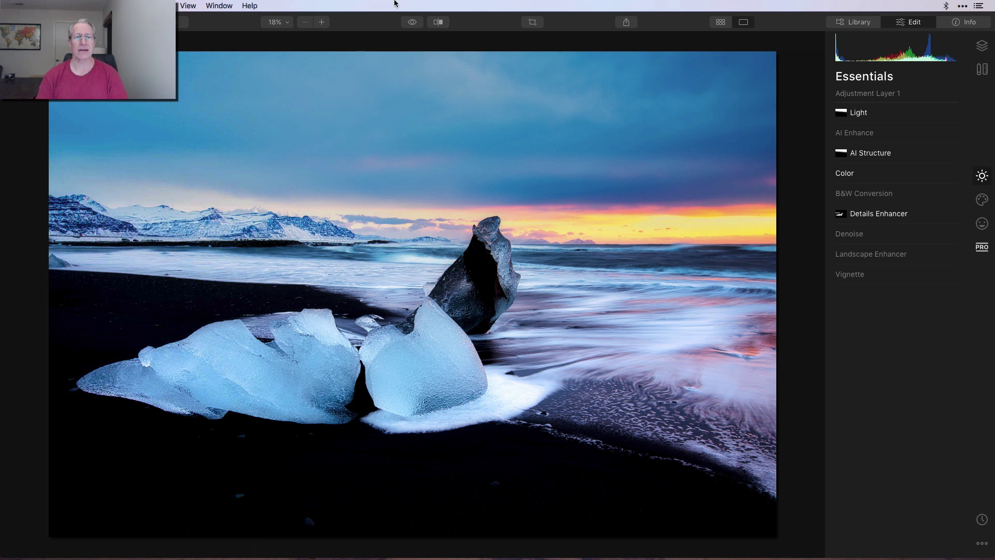
pyautogui.click(412, 22)
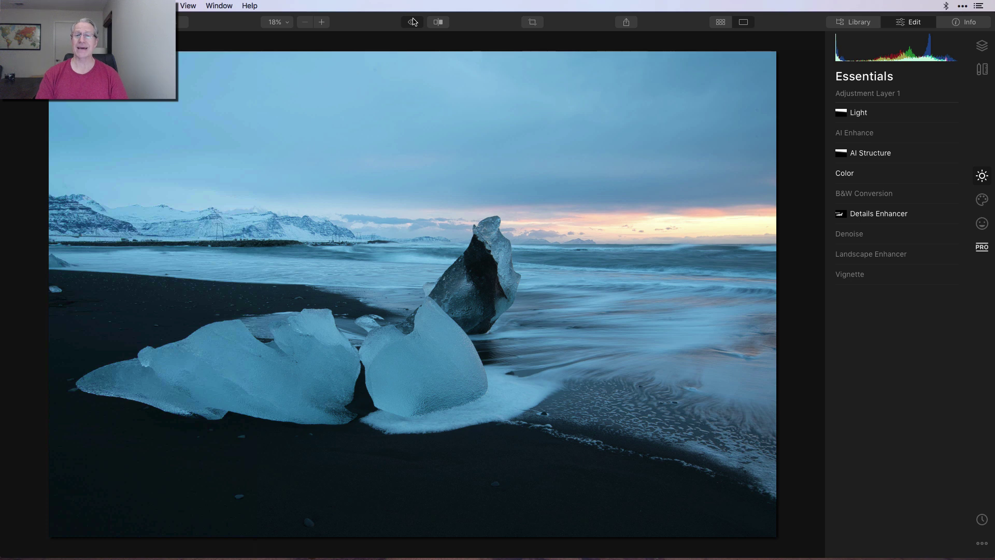
pyautogui.click(412, 22)
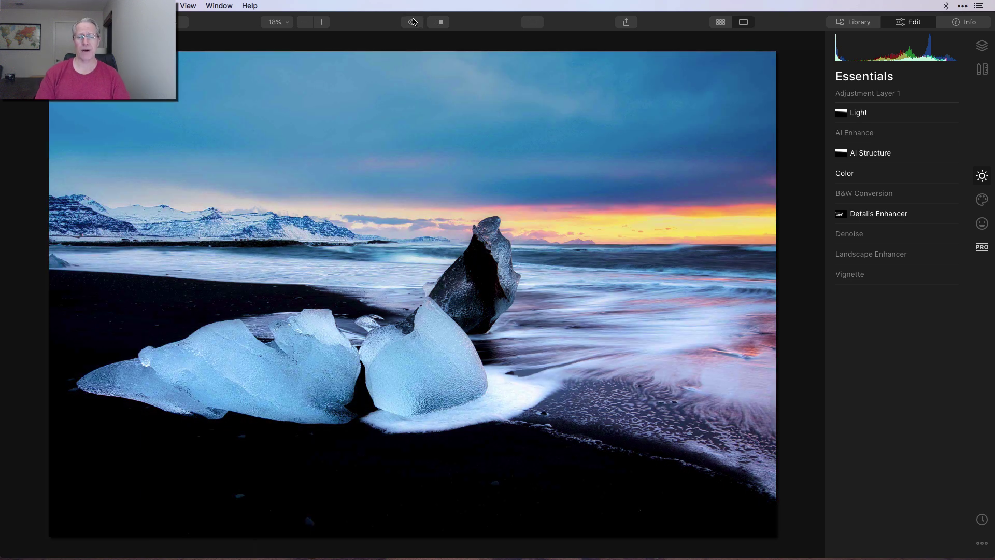